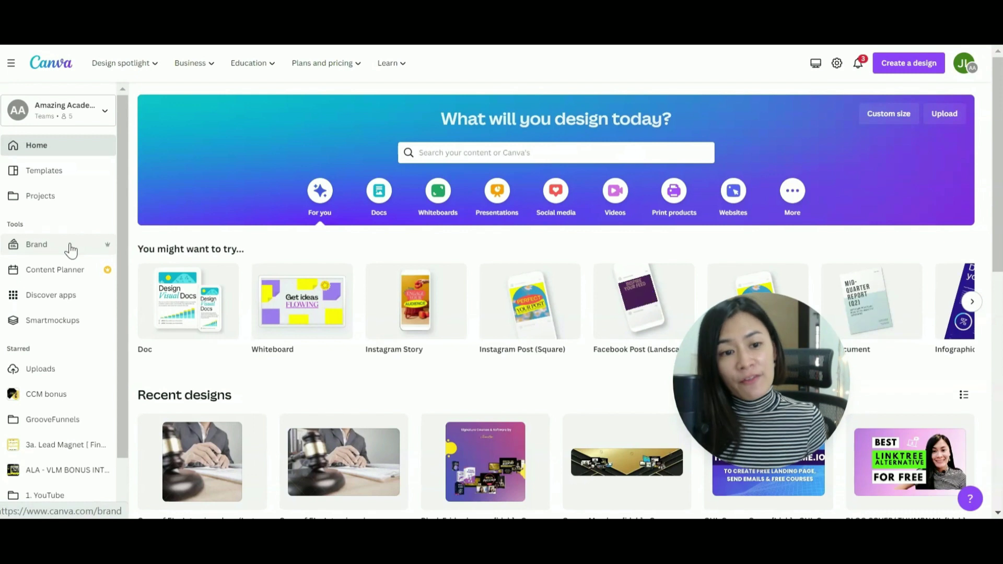
# Step: Review the Brand templates and Brand controls sections, then return to the Brand Kit list
pyautogui.click(60, 247)
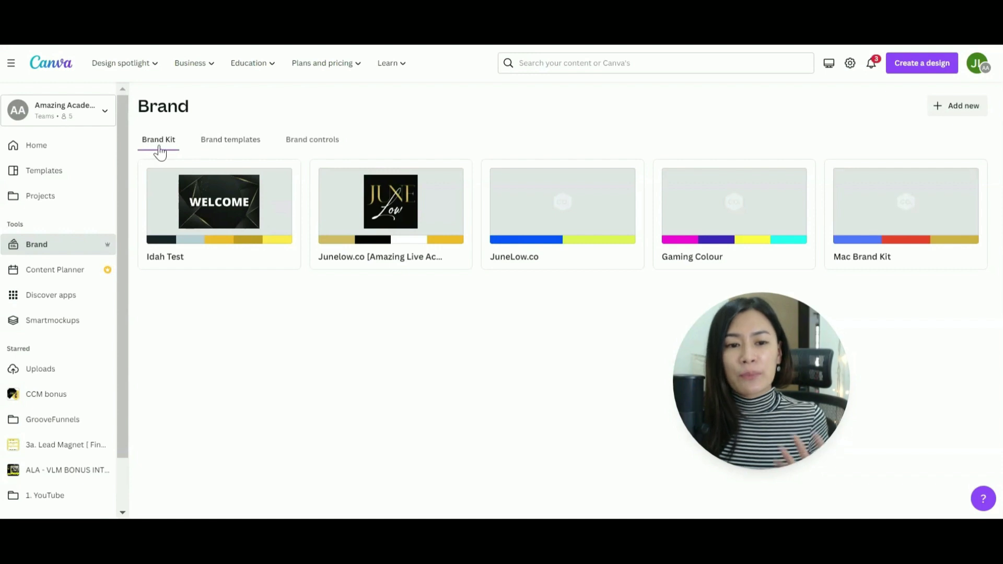
pyautogui.click(218, 145)
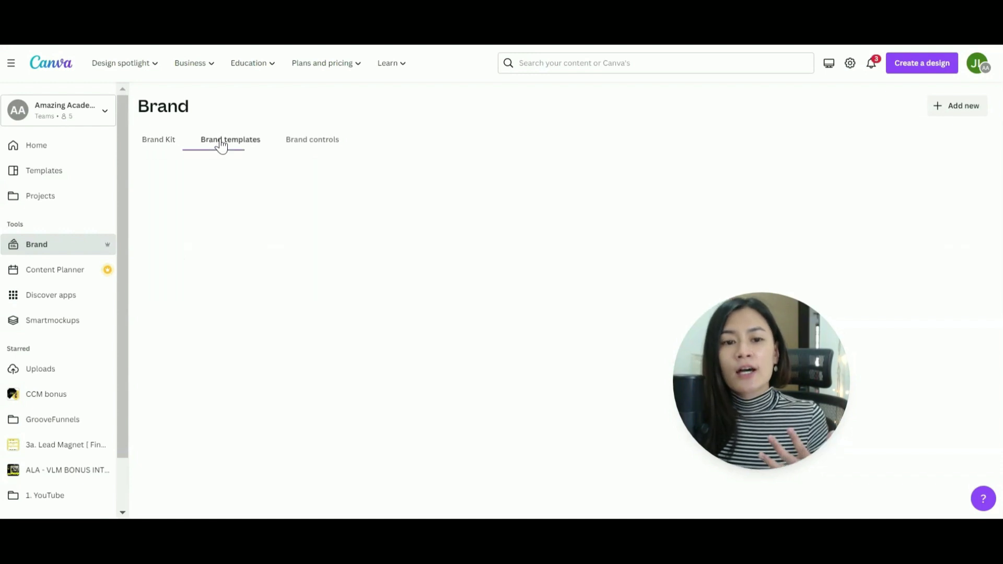
pyautogui.click(300, 148)
pyautogui.click(174, 146)
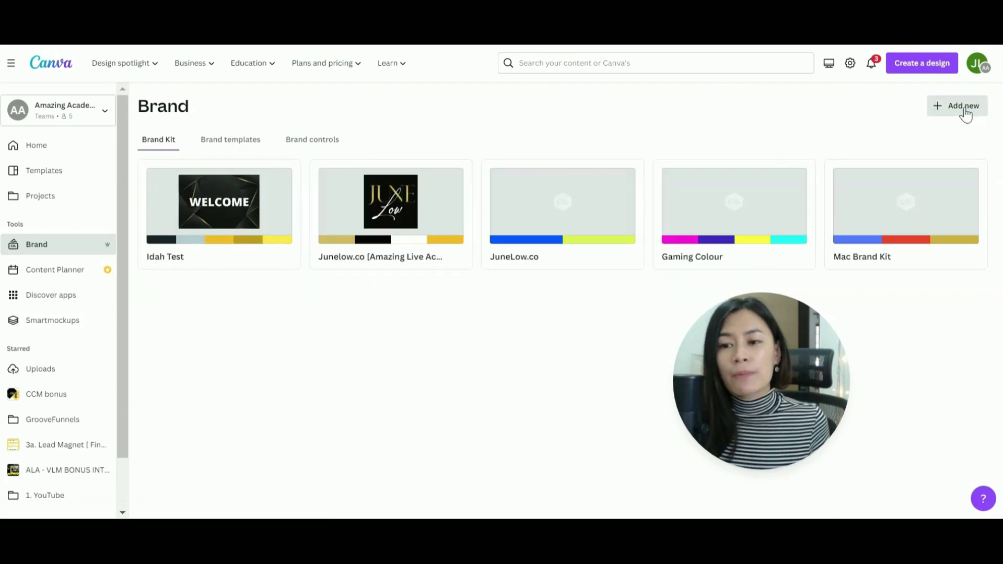
# Step: Create a new brand kit named 'Testing by JuneLow.co'
pyautogui.click(964, 109)
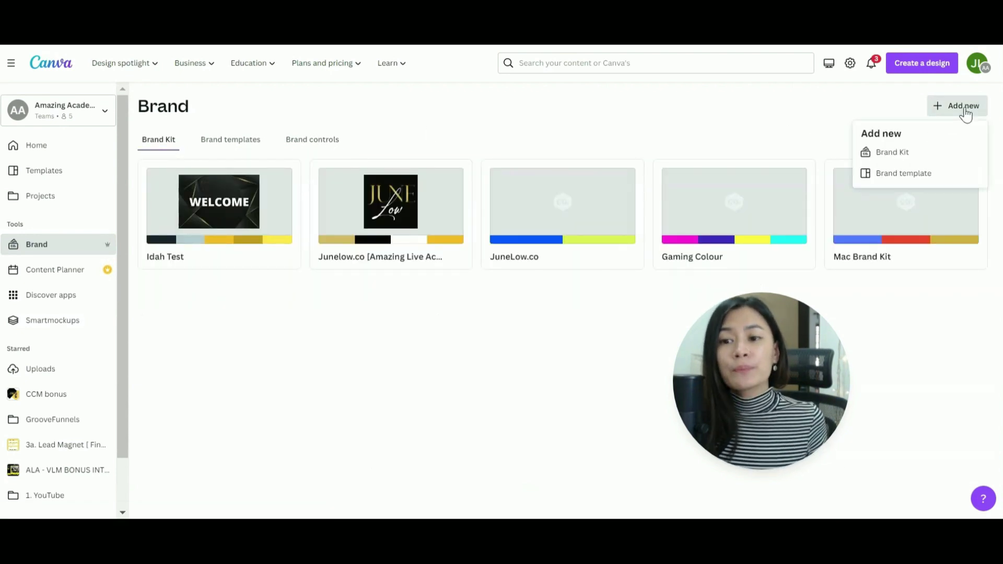
pyautogui.click(890, 156)
pyautogui.click(482, 273)
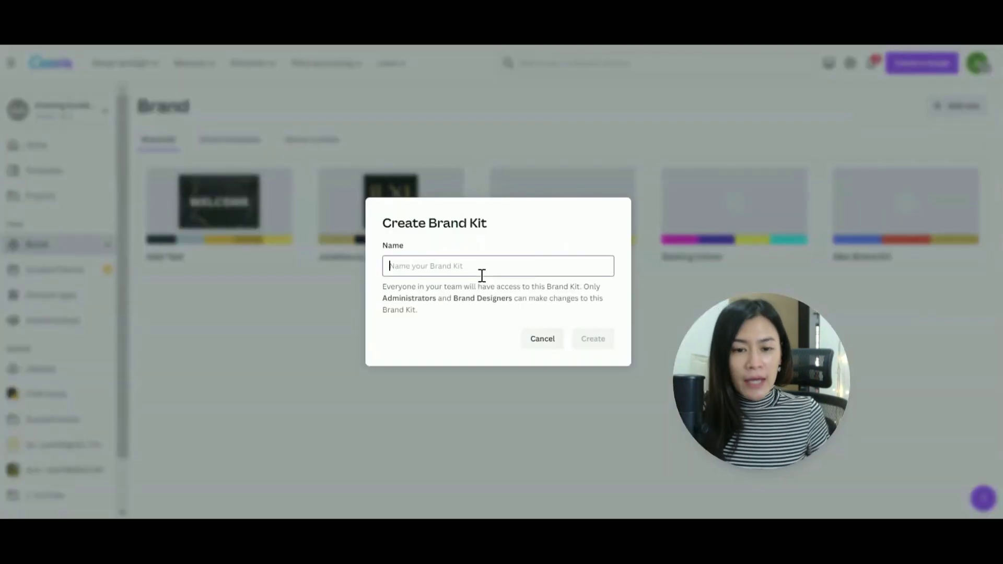
pyautogui.write('Tes')
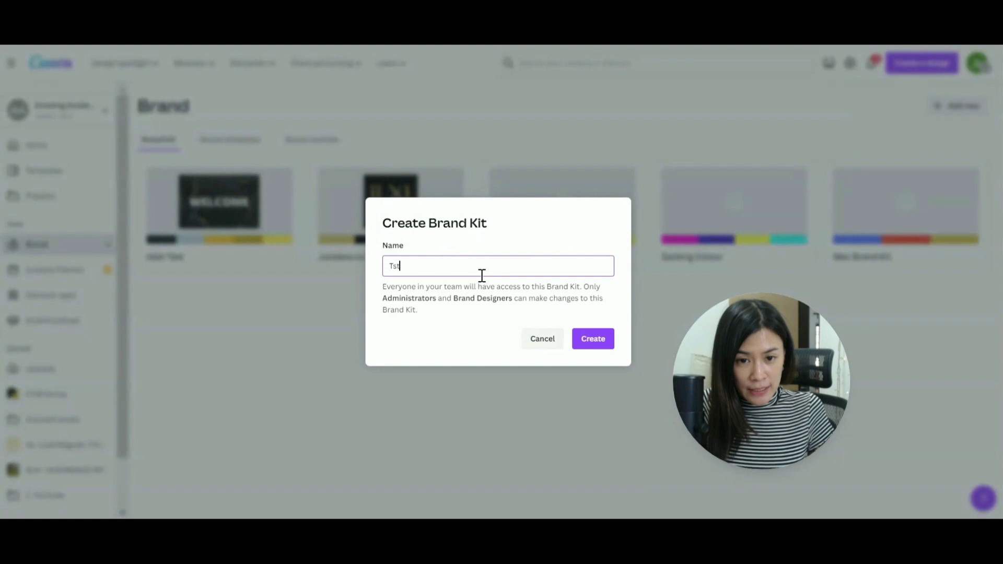
pyautogui.write('ting by ')
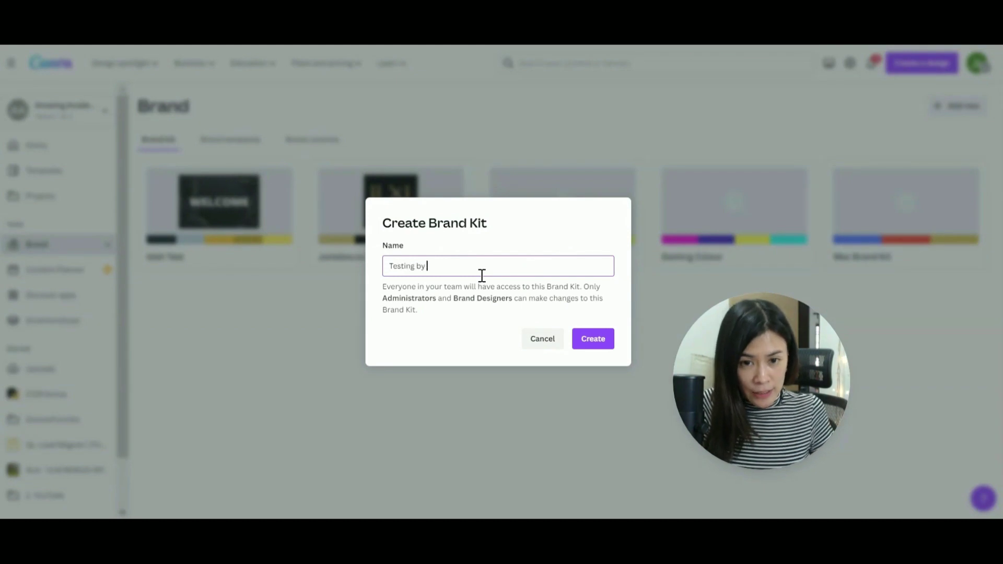
pyautogui.write('JuneLow.co')
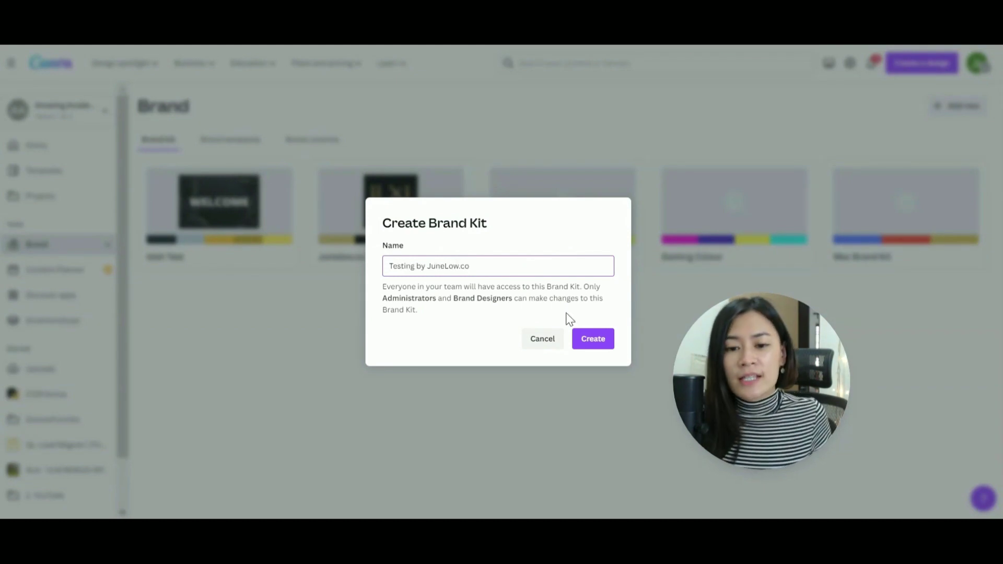
pyautogui.click(600, 344)
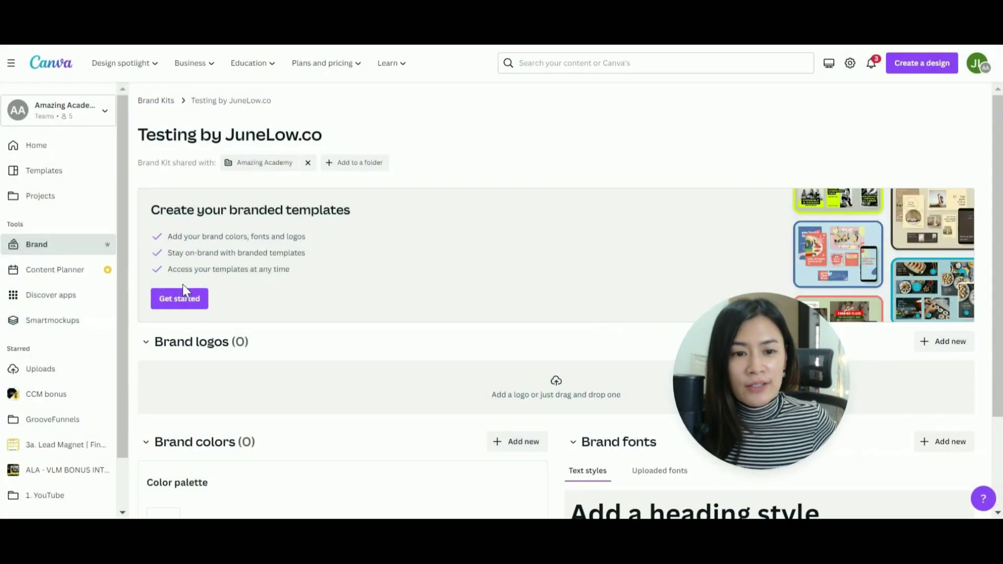
# Step: Upload JUNE FINAL 3 (1).jpg under Brand logos so its colours get extracted
pyautogui.scroll(-2, 306, 297)
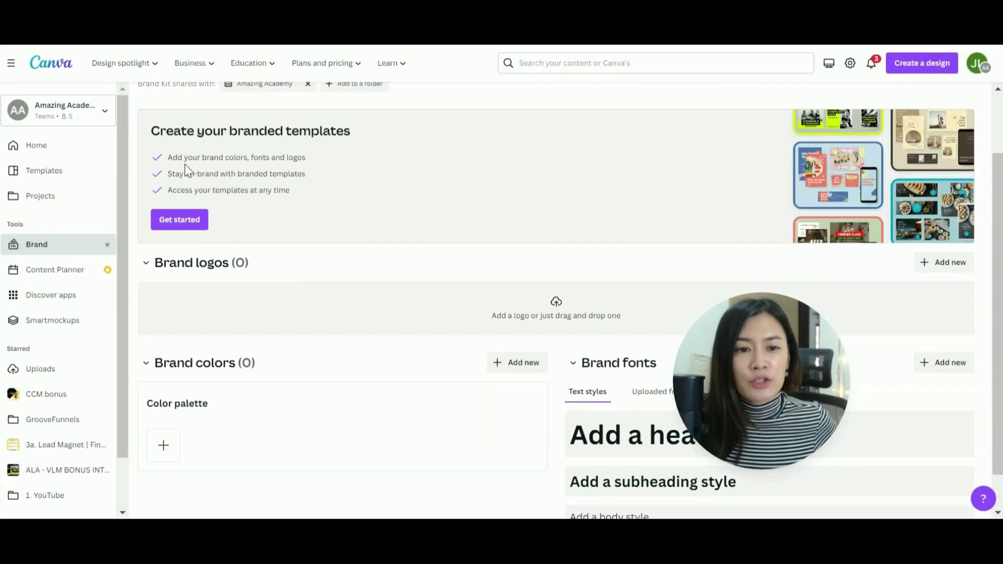
pyautogui.scroll(-1, 488, 318)
pyautogui.scroll(-1, 502, 303)
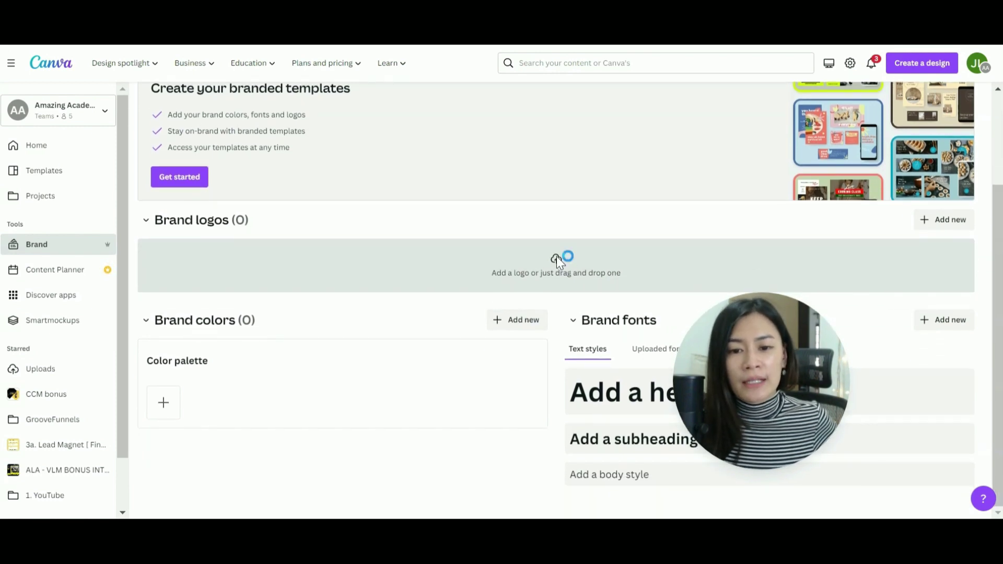
pyautogui.click(556, 259)
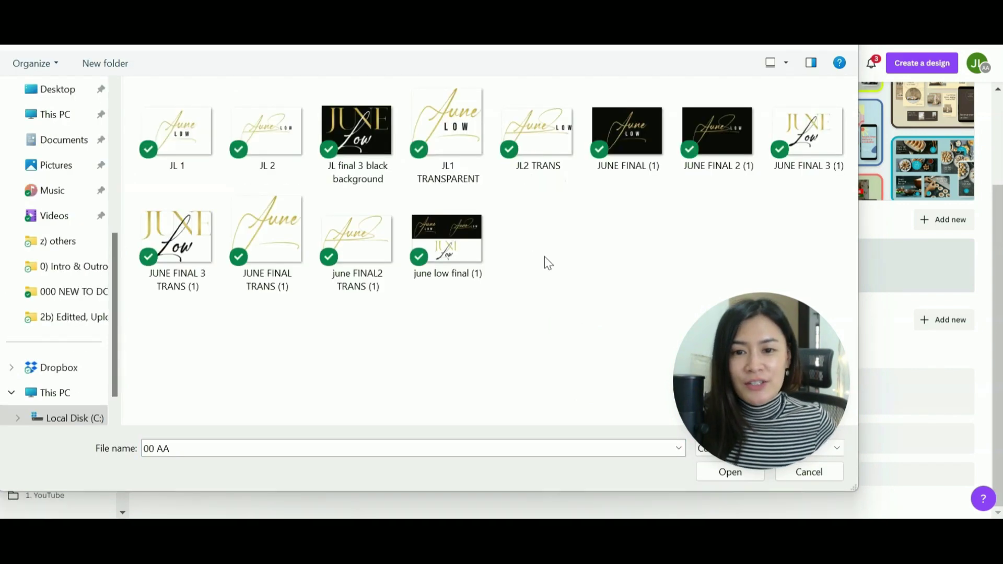
pyautogui.doubleClick(808, 150)
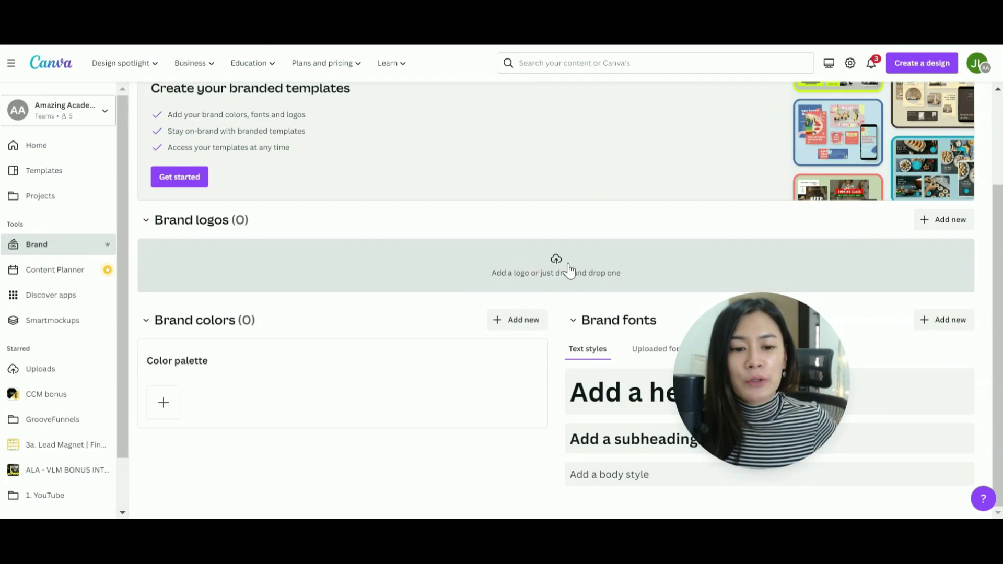
pyautogui.scroll(-2, 304, 308)
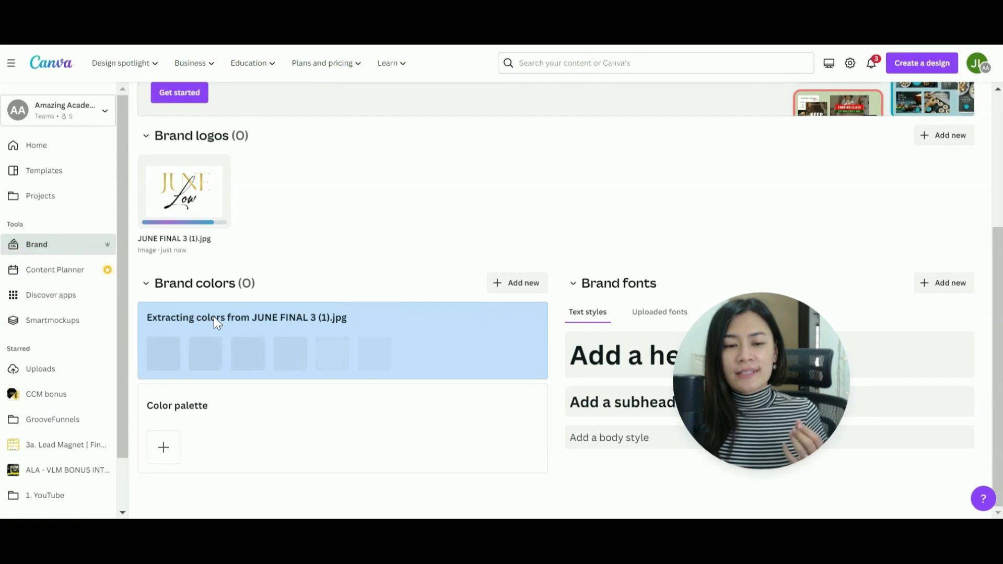
pyautogui.moveTo(215, 184)
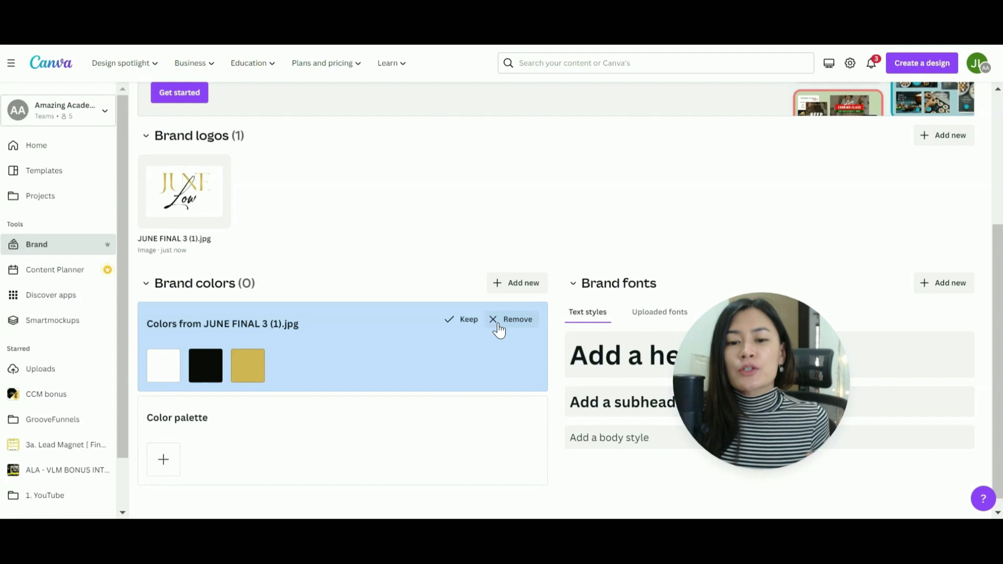
# Step: Keep the extracted white, black and gold colours and add a fourth light grey-green swatch
pyautogui.click(453, 328)
pyautogui.scroll(-1, 387, 346)
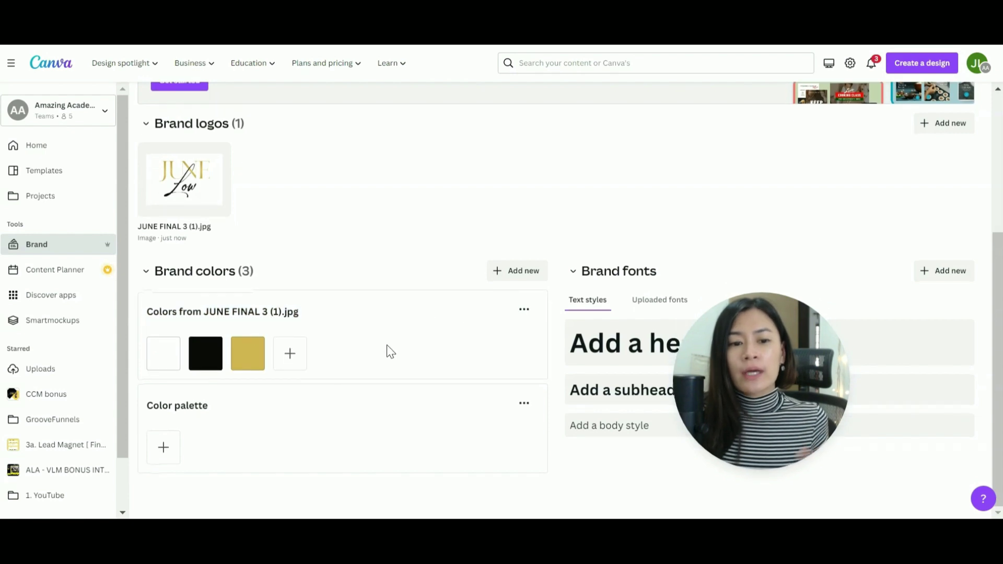
pyautogui.click(303, 358)
pyautogui.moveTo(384, 245); pyautogui.dragTo(319, 273)
pyautogui.click(359, 265)
pyautogui.moveTo(295, 227)
pyautogui.mouseDown()
pyautogui.moveTo(309, 231)
pyautogui.moveTo(295, 211)
pyautogui.mouseUp()
pyautogui.click(270, 407)
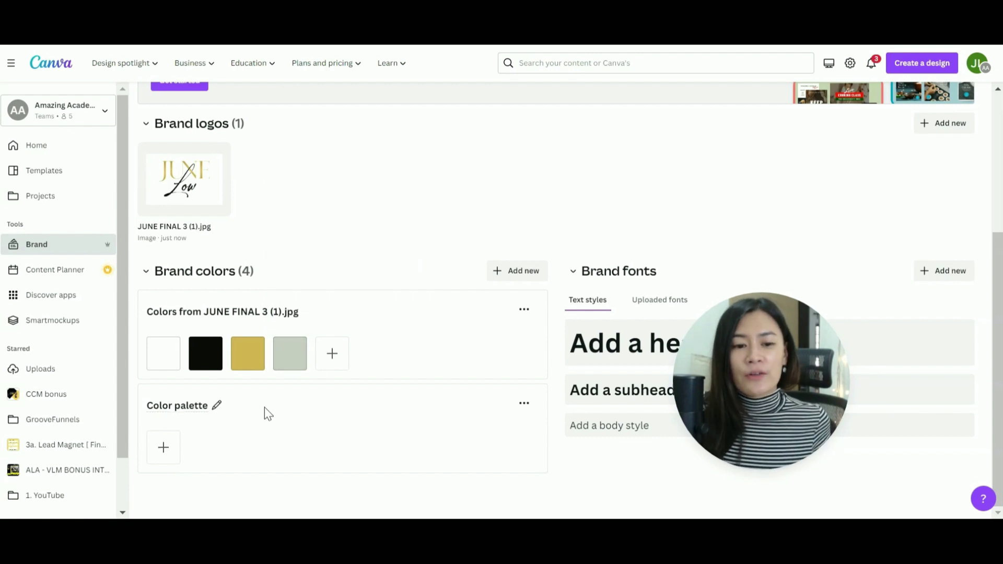
pyautogui.moveTo(750, 370); pyautogui.dragTo(786, 169)
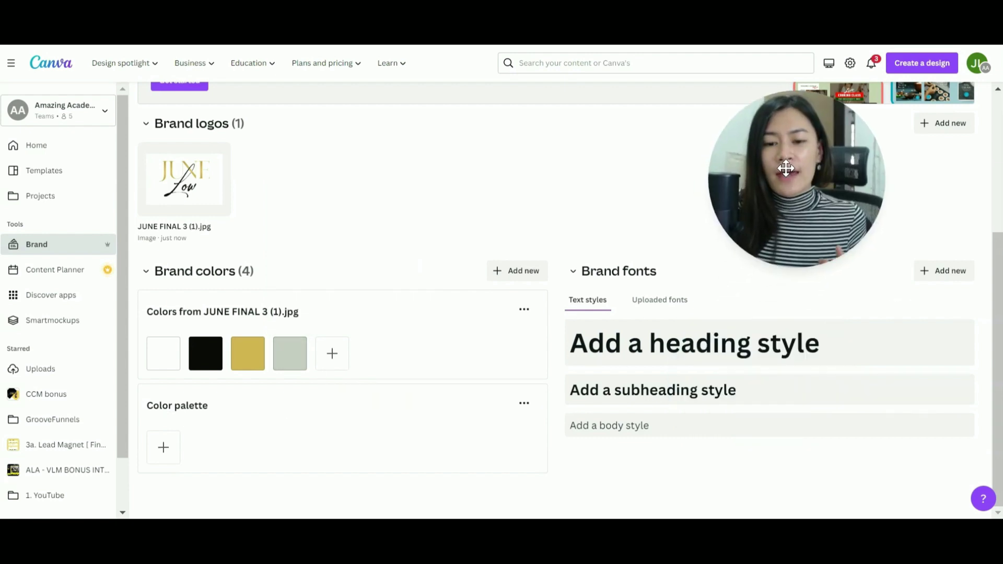
# Step: Dismiss the font upload dialog and set the heading style to Poppins ExtraBold
pyautogui.click(638, 271)
pyautogui.click(637, 271)
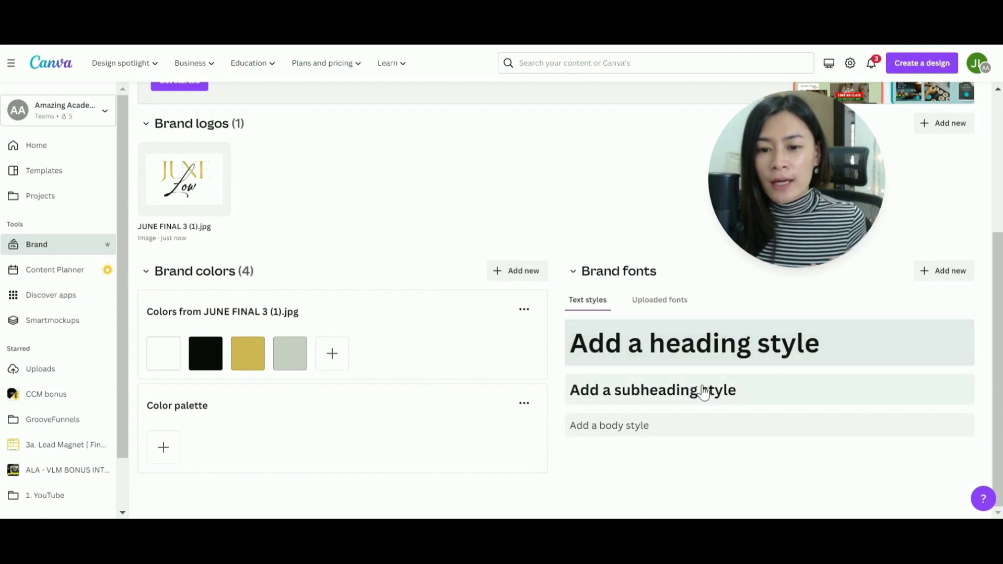
pyautogui.click(949, 276)
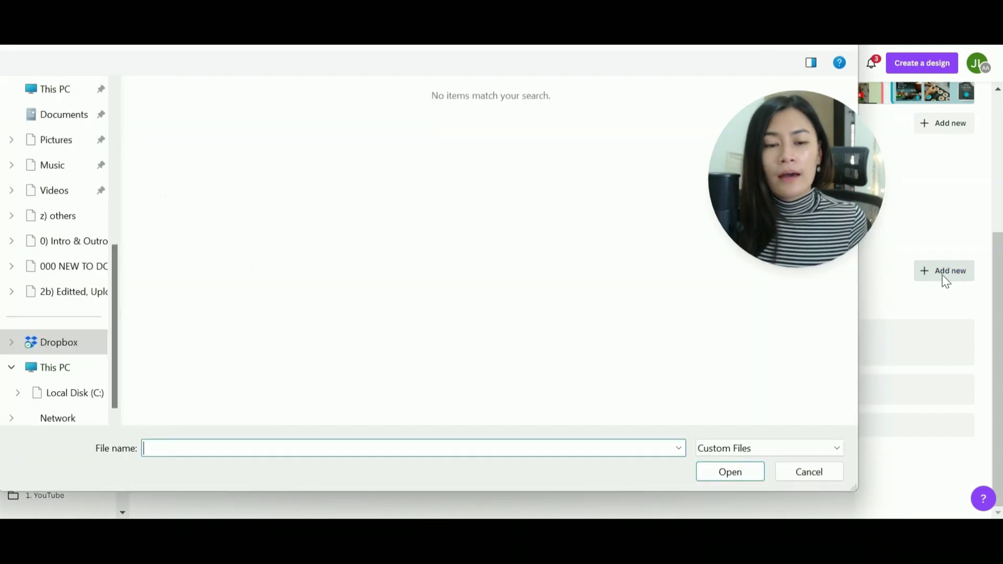
pyautogui.click(798, 477)
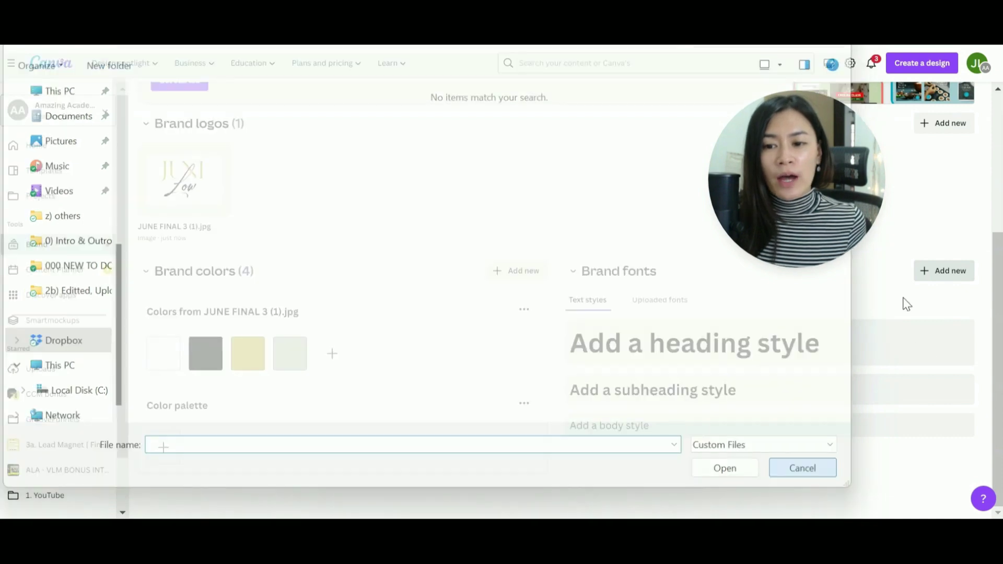
pyautogui.moveTo(680, 352)
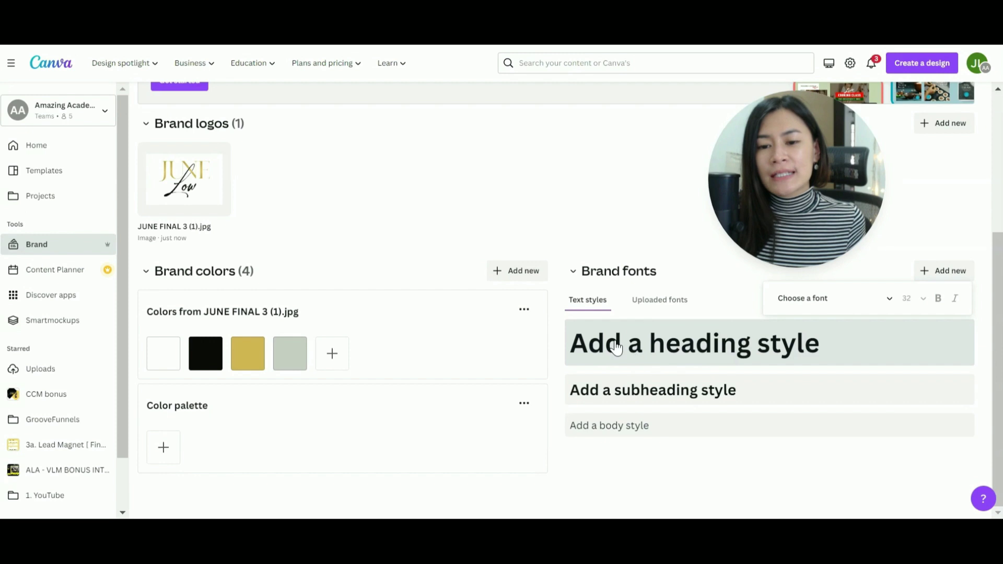
pyautogui.click(816, 309)
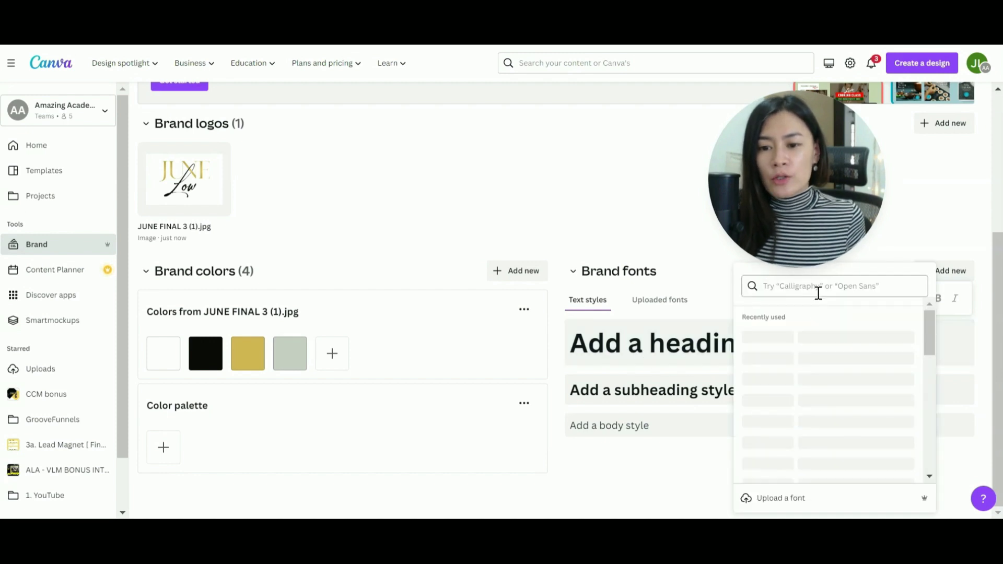
pyautogui.click(781, 338)
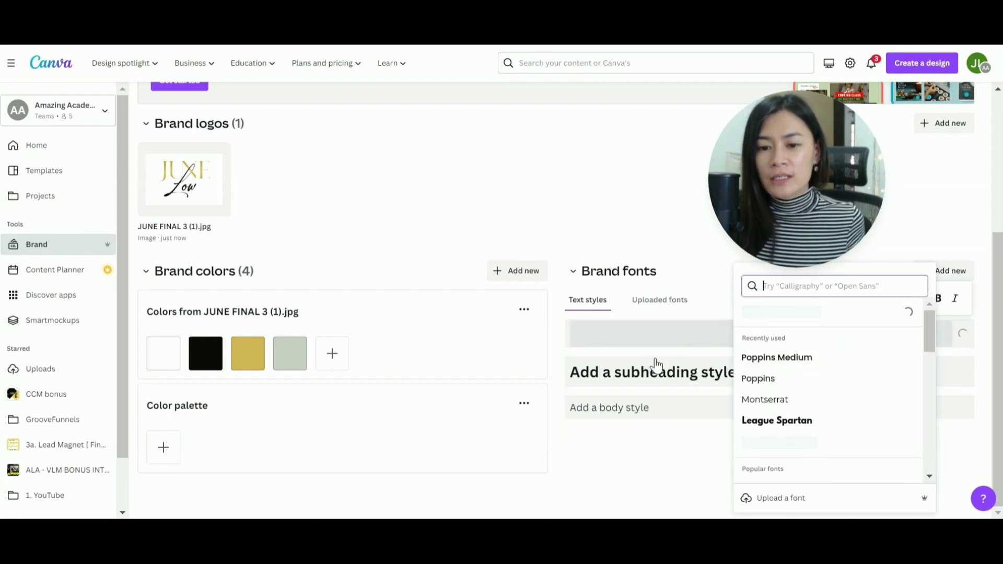
# Step: Set the subheading style to Montserrat Classic at size 24
pyautogui.click(630, 401)
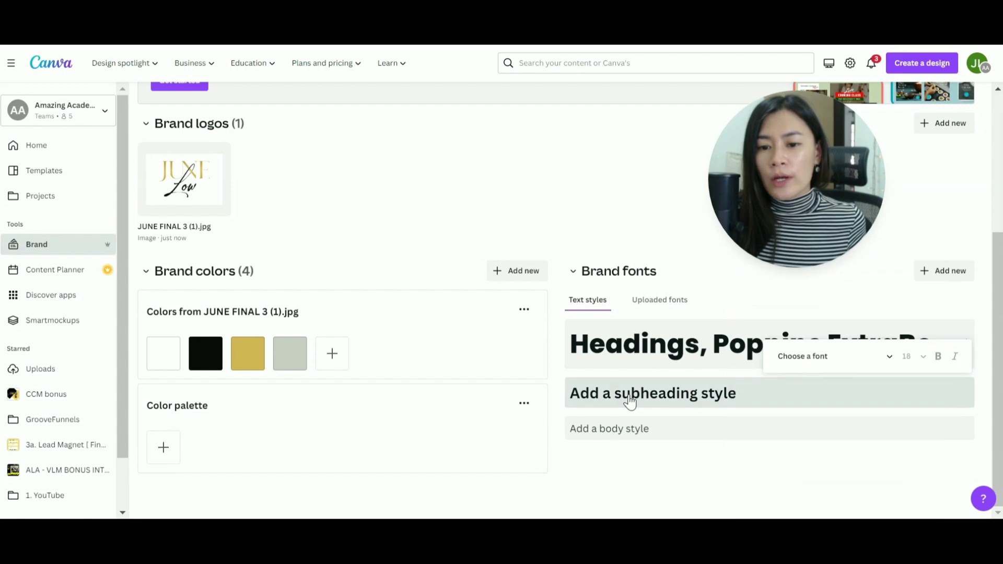
pyautogui.click(852, 356)
pyautogui.moveTo(828, 194); pyautogui.dragTo(616, 136)
pyautogui.click(781, 272)
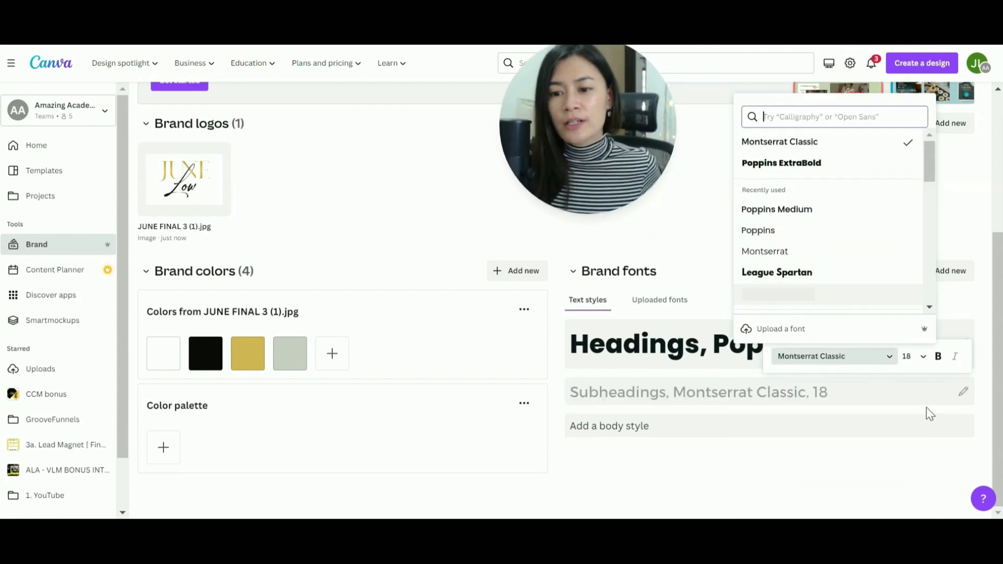
pyautogui.click(925, 359)
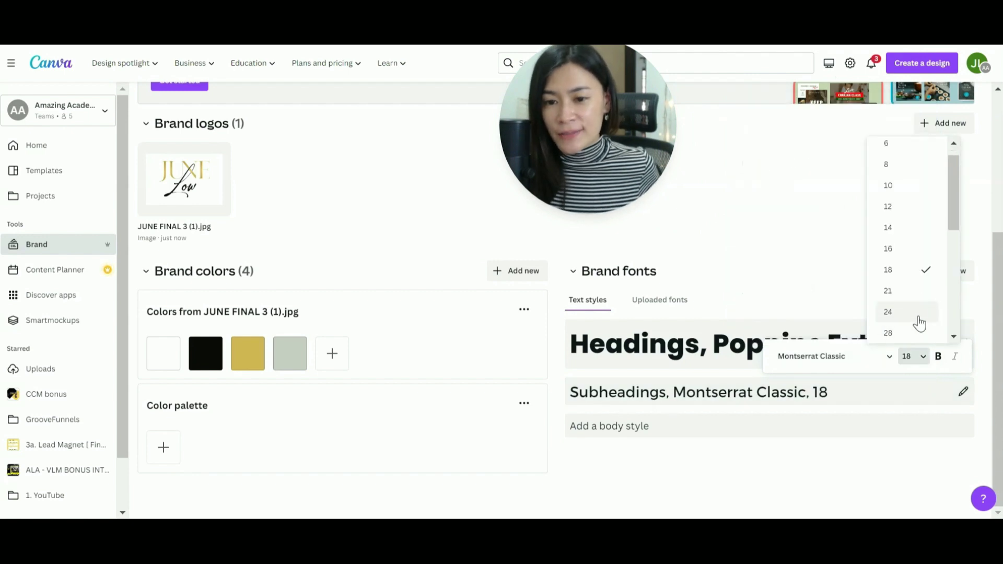
pyautogui.click(924, 325)
pyautogui.click(819, 305)
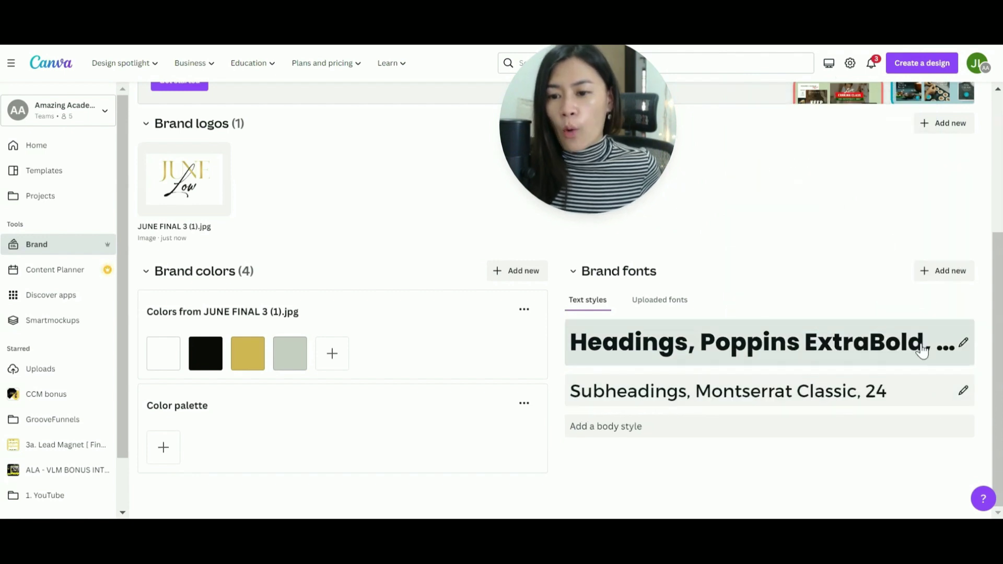
pyautogui.moveTo(604, 184); pyautogui.dragTo(609, 198)
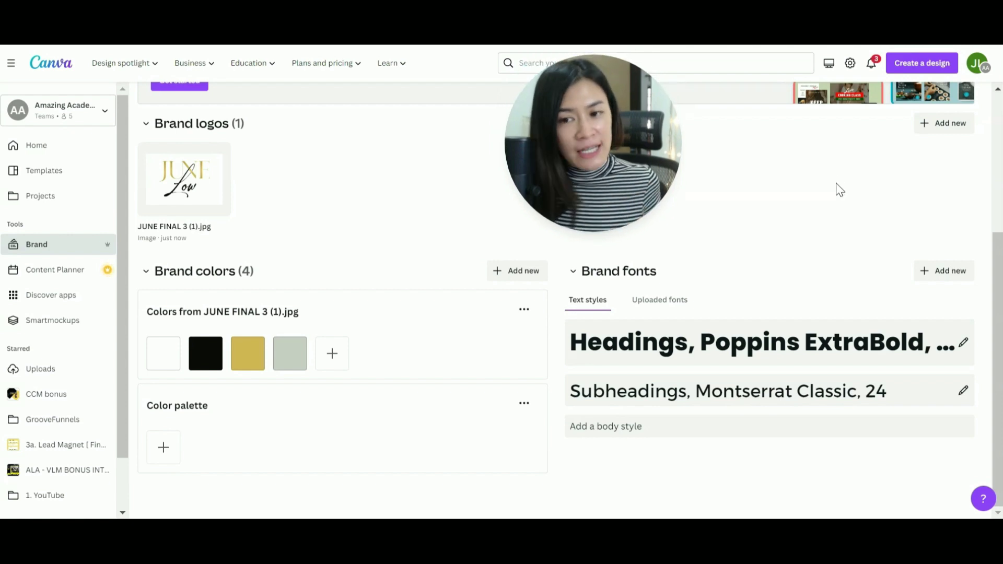
pyautogui.click(674, 312)
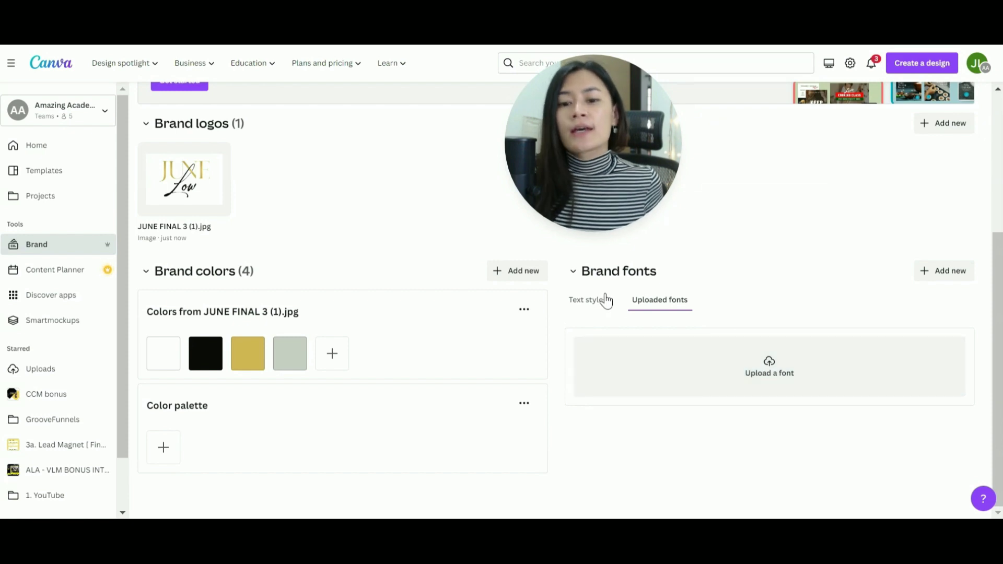
pyautogui.click(587, 300)
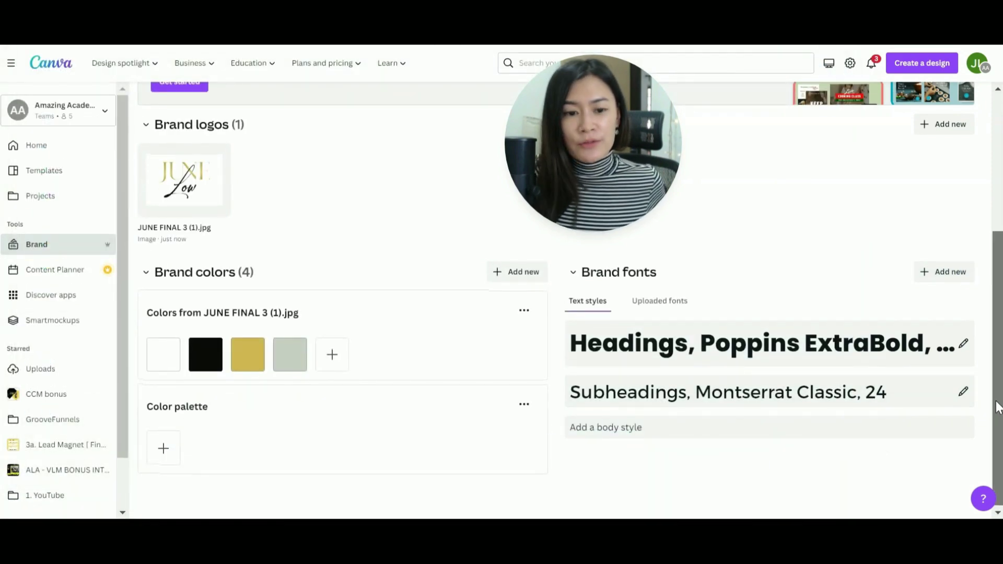
# Step: Add a bright yellow swatch and a bright green swatch to the Color palette
pyautogui.click(163, 448)
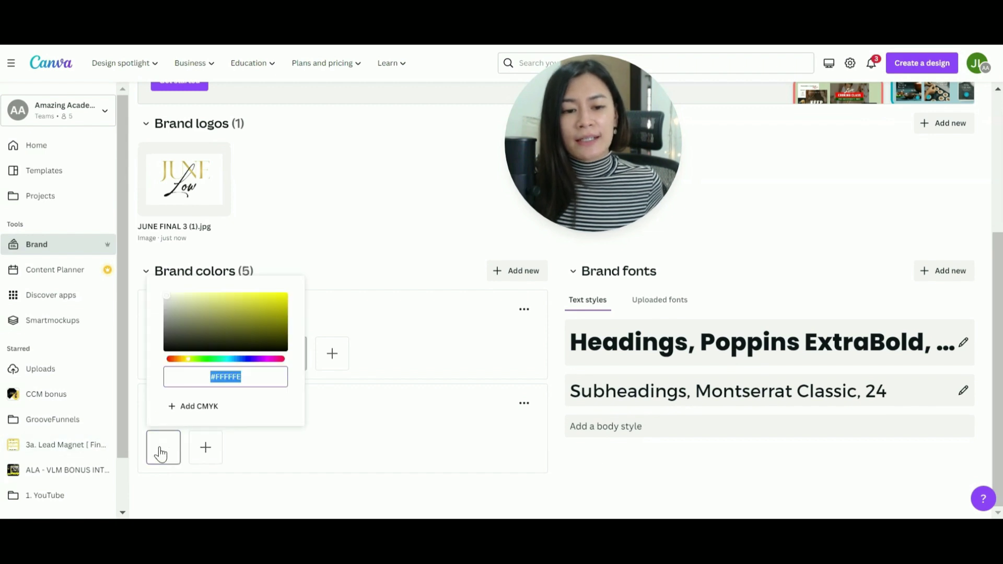
pyautogui.click(242, 293)
pyautogui.click(204, 444)
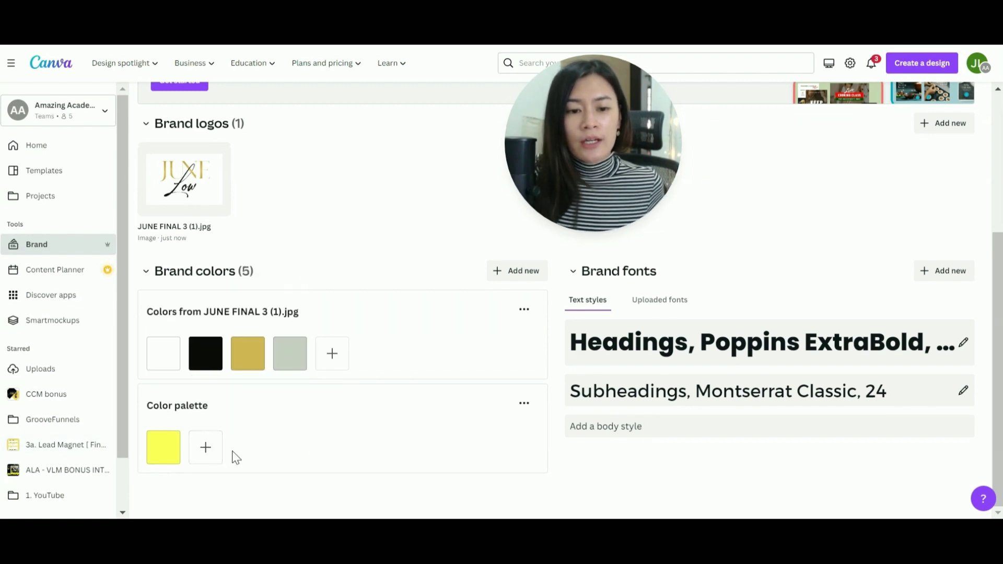
pyautogui.click(218, 455)
pyautogui.moveTo(242, 337); pyautogui.dragTo(255, 341)
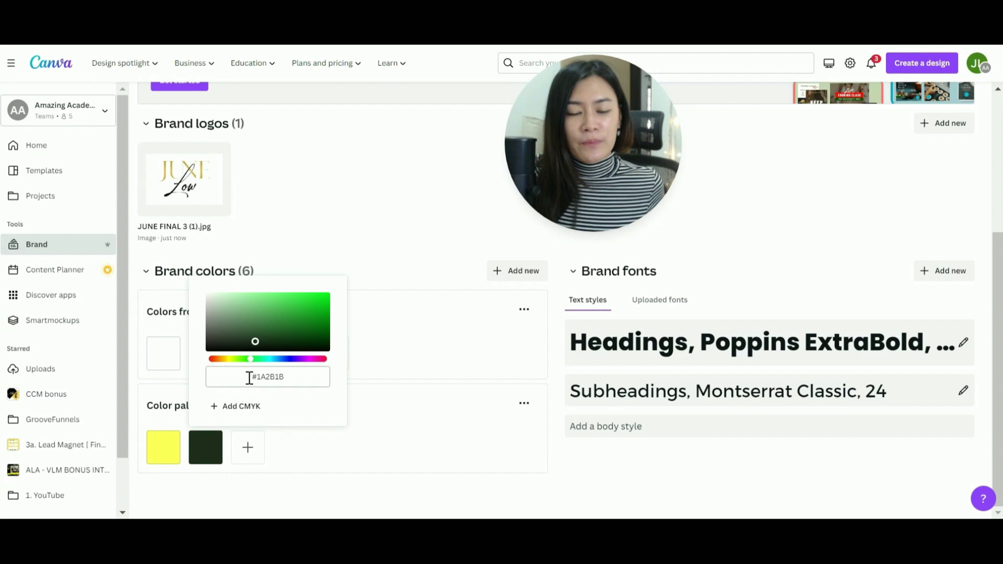
pyautogui.click(307, 298)
pyautogui.click(377, 448)
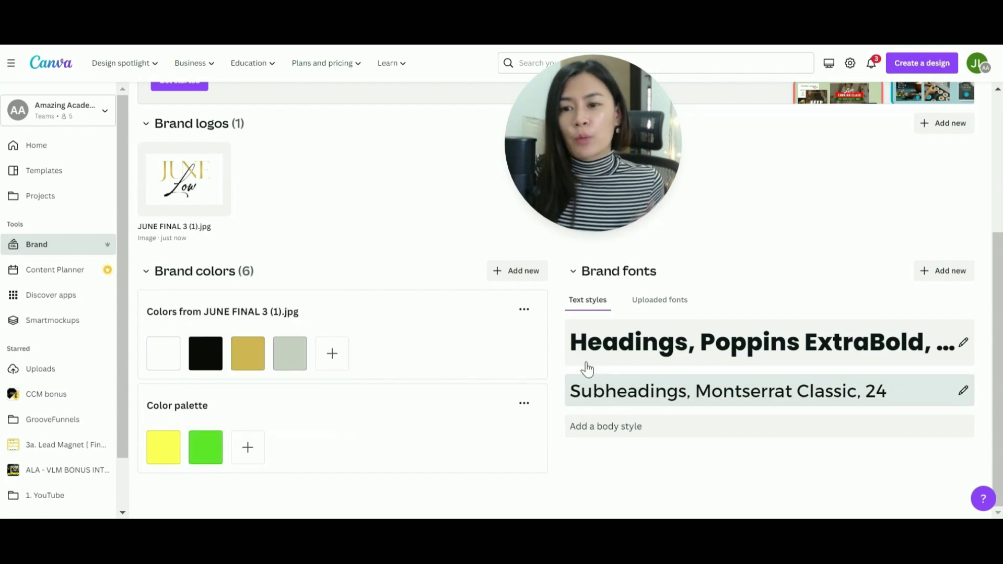
pyautogui.scroll(4, 479, 362)
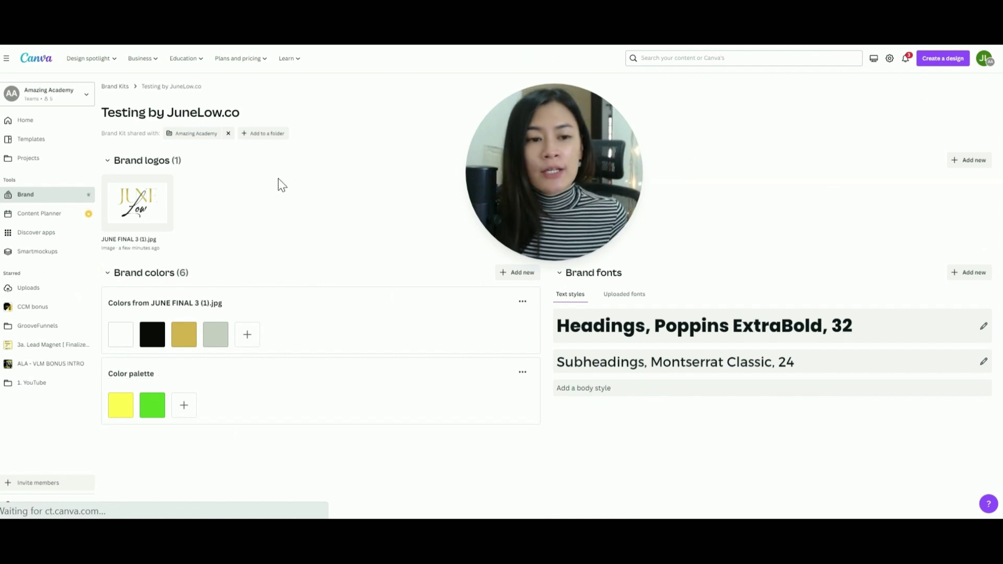
# Step: Open Brand from the sidebar to see all six kits, including Testing by JuneLow.co
pyautogui.click(66, 202)
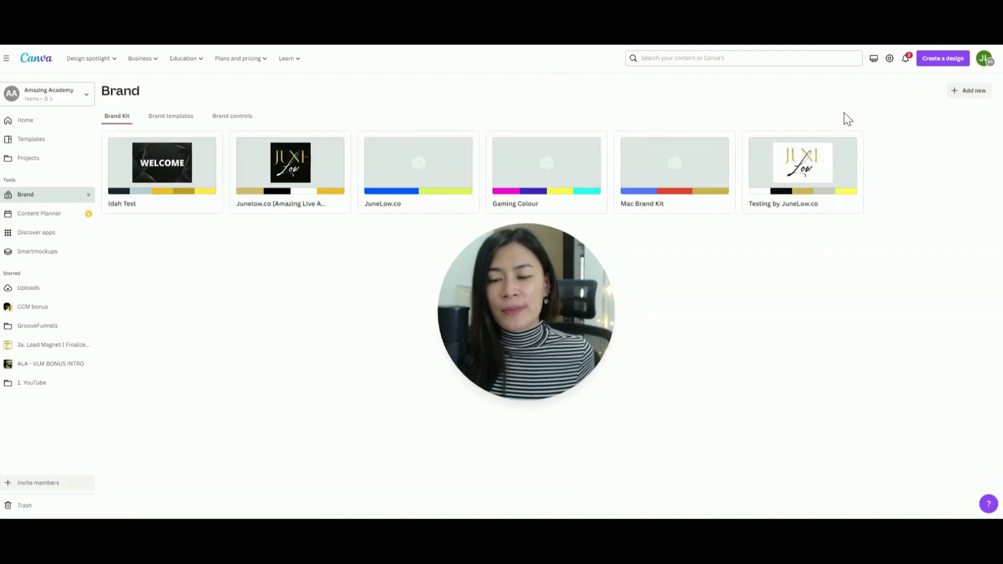
pyautogui.moveTo(556, 299); pyautogui.dragTo(553, 388)
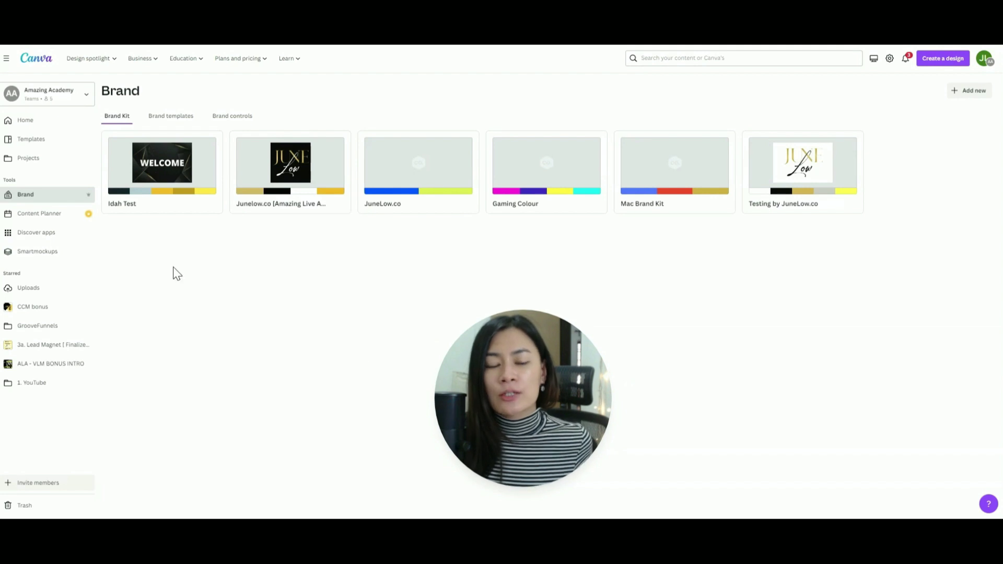
# Step: From Home, create a new Instagram Story design
pyautogui.click(63, 127)
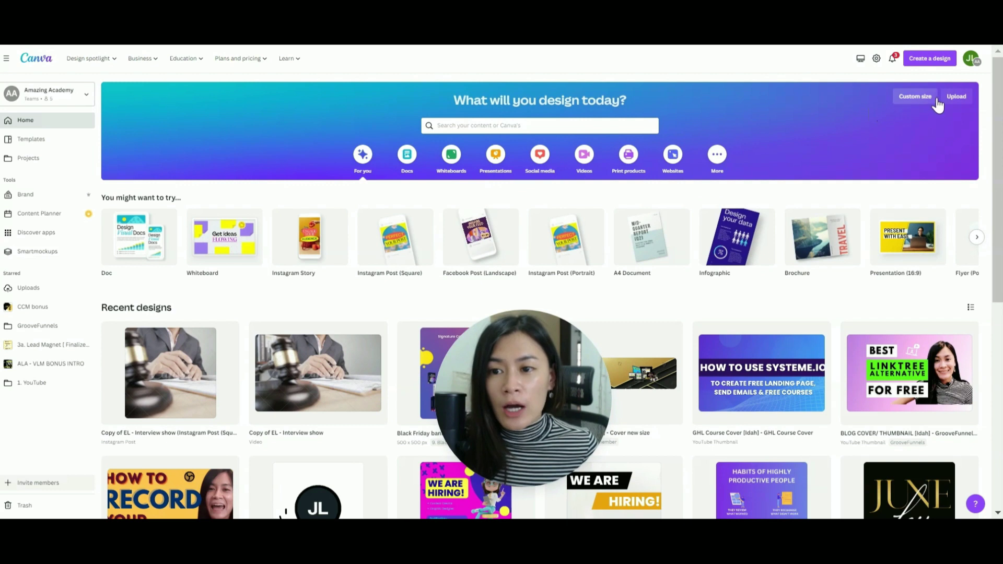
pyautogui.click(935, 59)
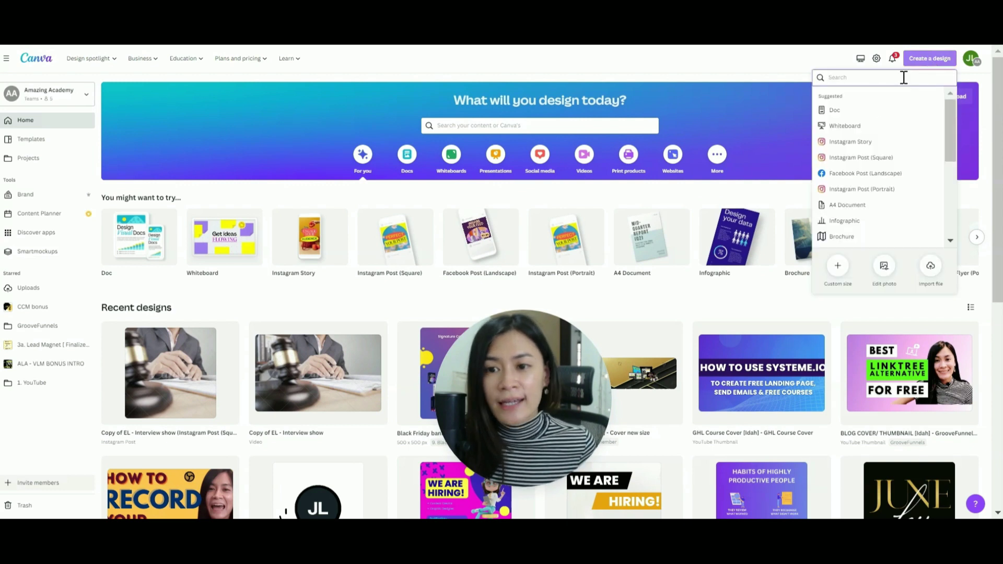
pyautogui.click(880, 146)
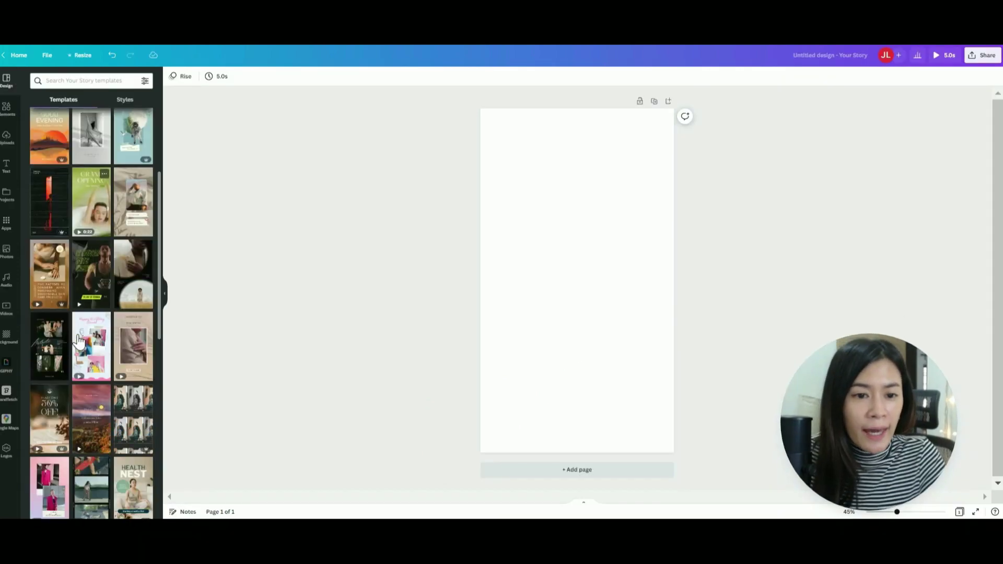
# Step: Apply the astronaut-and-moon template to page 1 and the 'We Are Open Now' template to a new page 2
pyautogui.scroll(3, 104, 324)
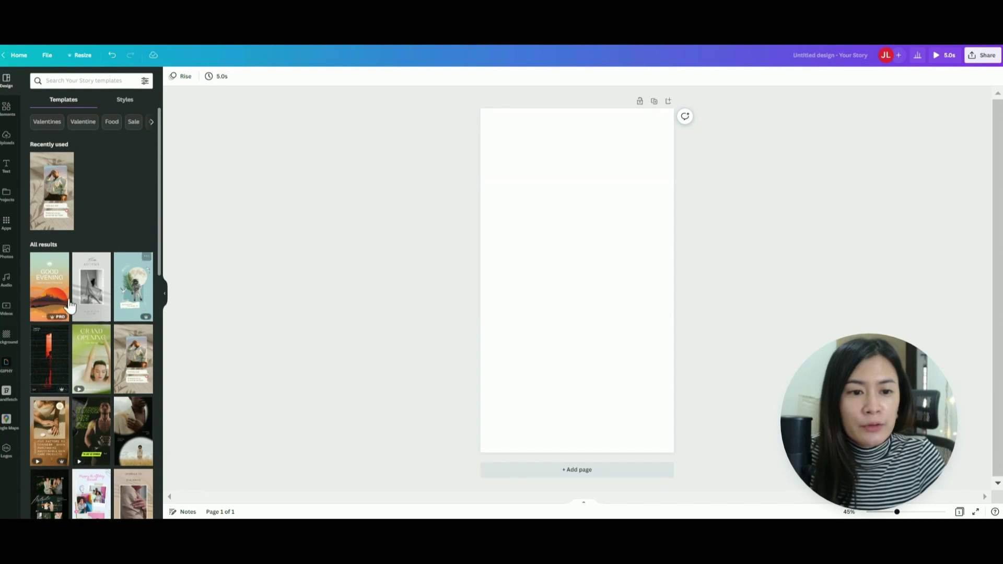
pyautogui.click(131, 303)
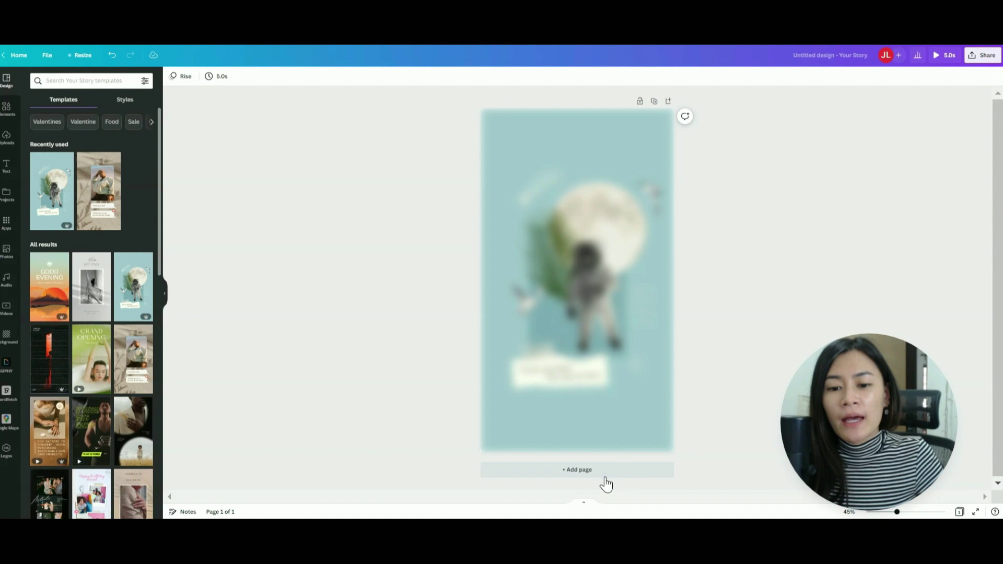
pyautogui.hotkey('ctrl', 'Return')
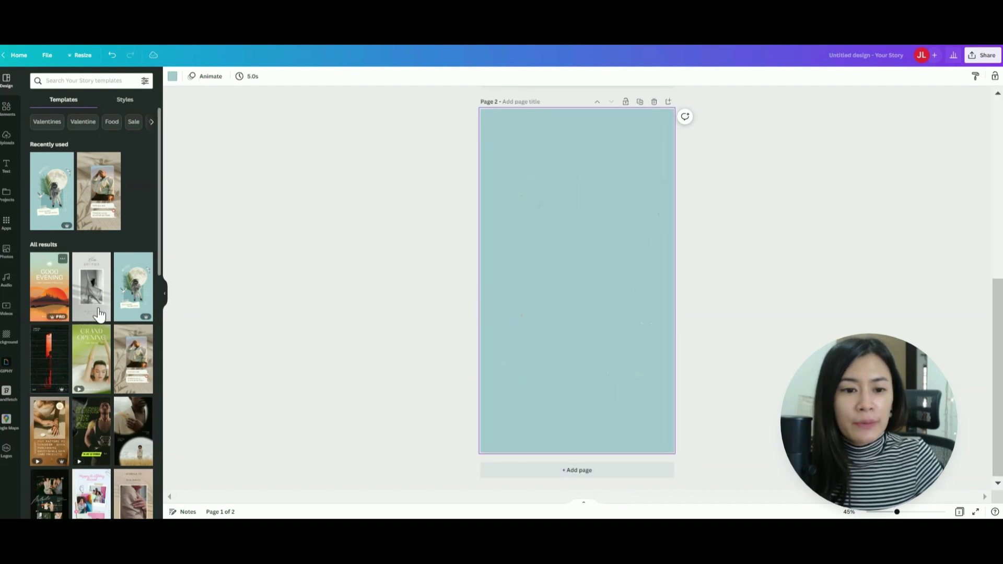
pyautogui.scroll(-4, 89, 313)
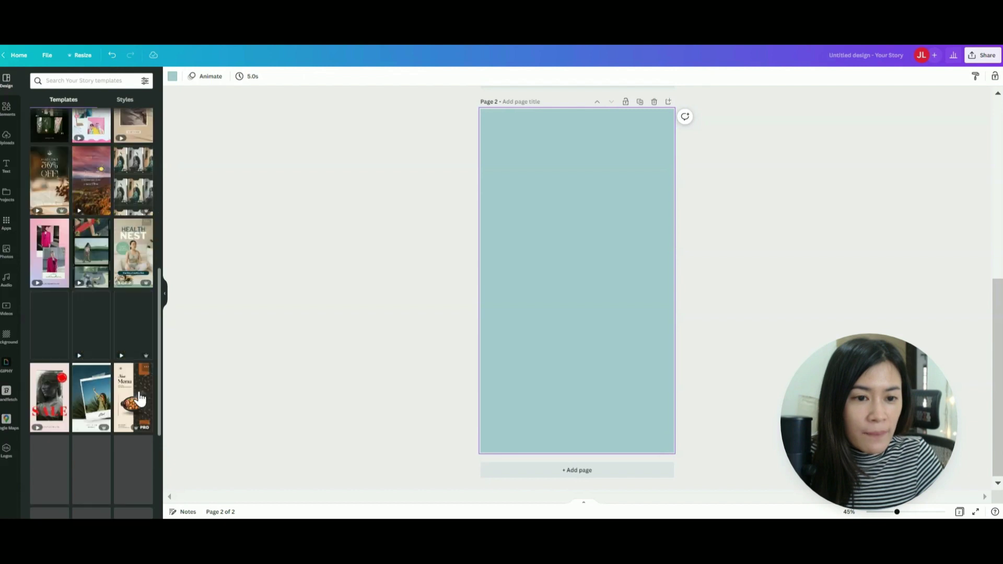
pyautogui.scroll(-3, 151, 391)
pyautogui.scroll(-3, 155, 390)
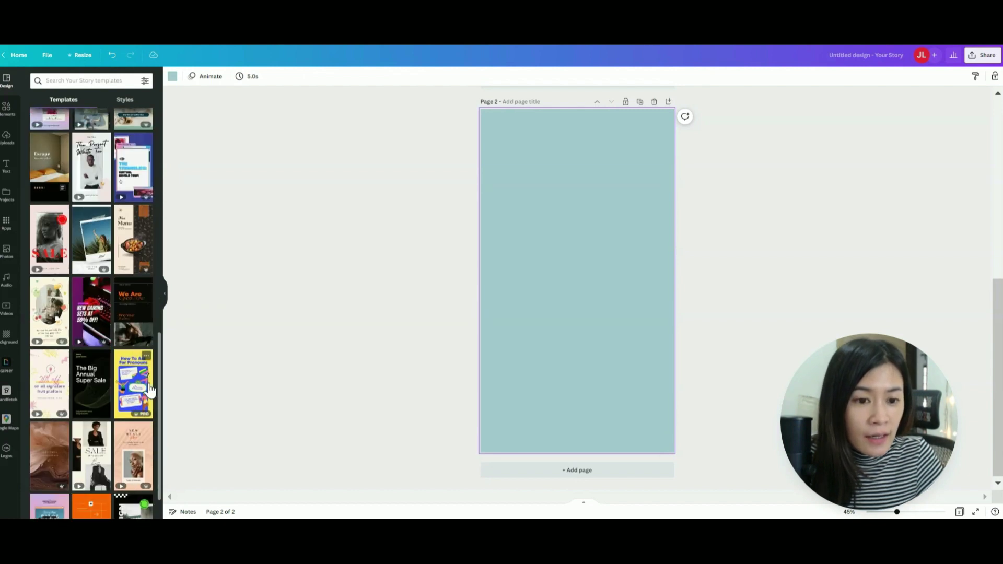
pyautogui.click(130, 335)
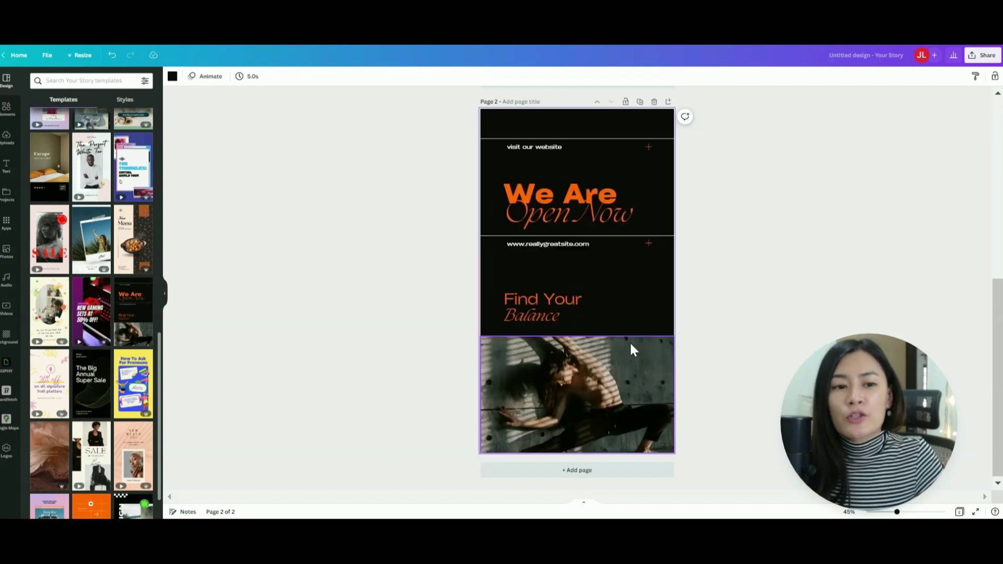
pyautogui.scroll(5, 629, 343)
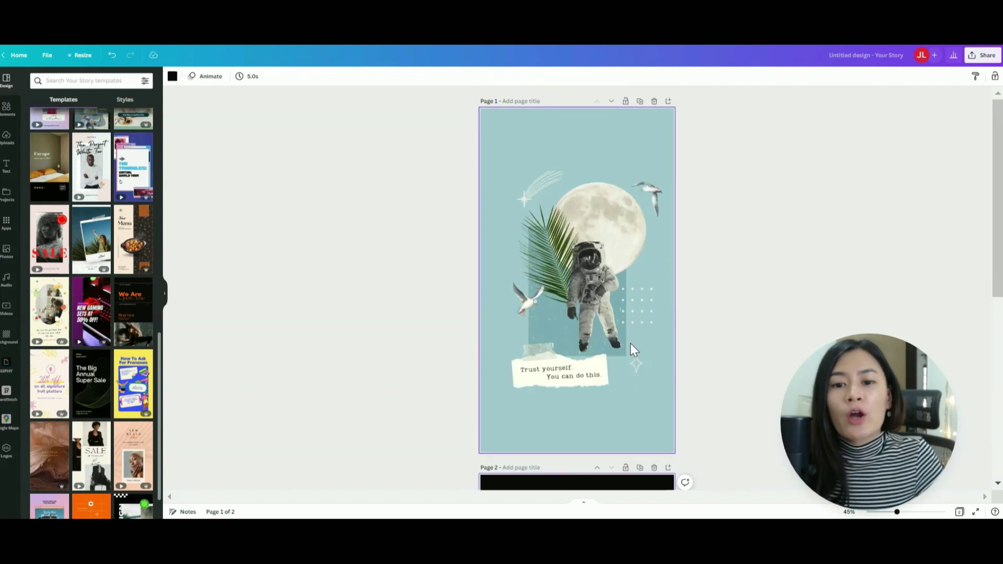
# Step: Show the Styles panel with the brand kit's fonts and palettes, with page 1 selected
pyautogui.click(135, 103)
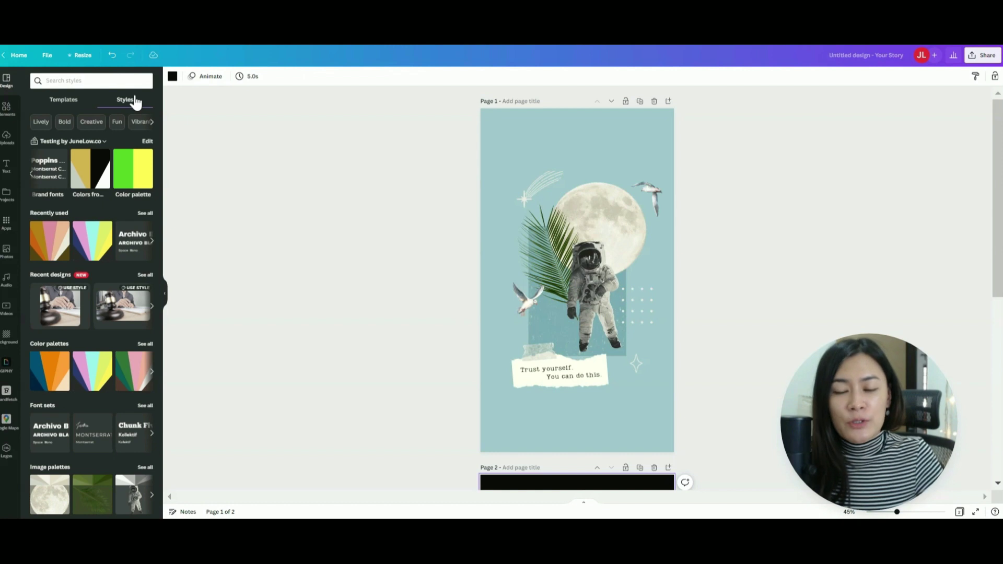
pyautogui.click(548, 138)
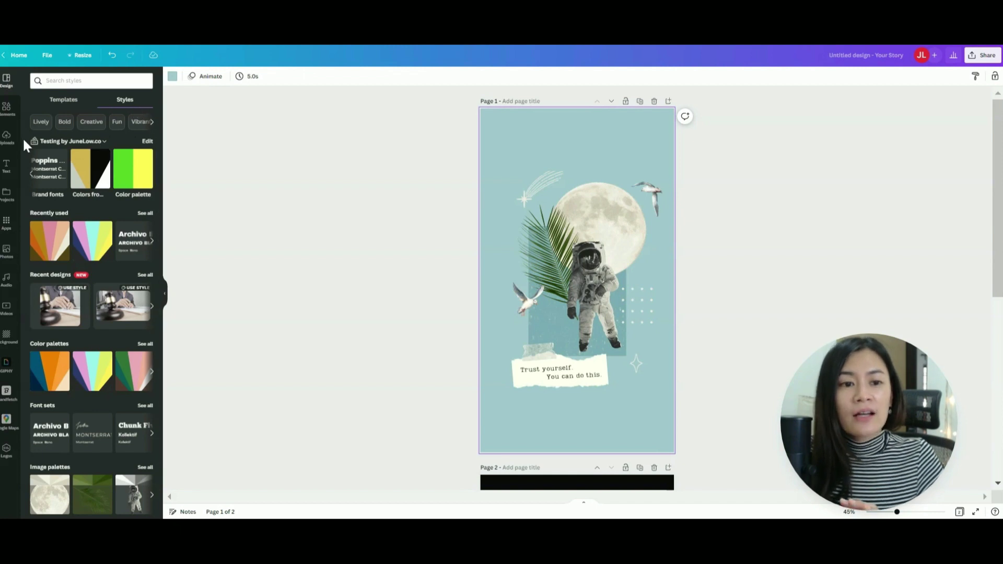
pyautogui.click(84, 140)
pyautogui.scroll(-2, 611, 313)
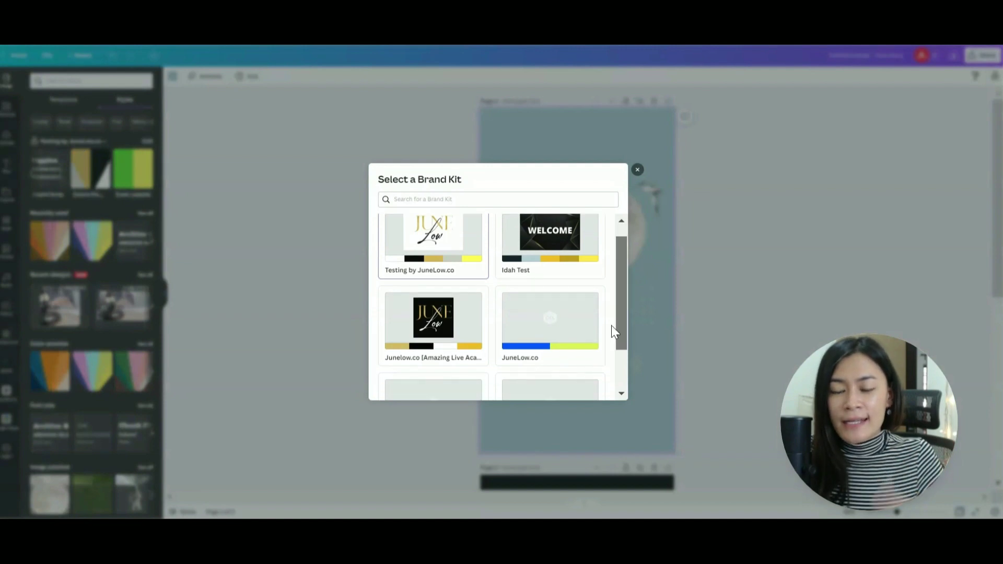
pyautogui.moveTo(623, 294); pyautogui.dragTo(607, 261)
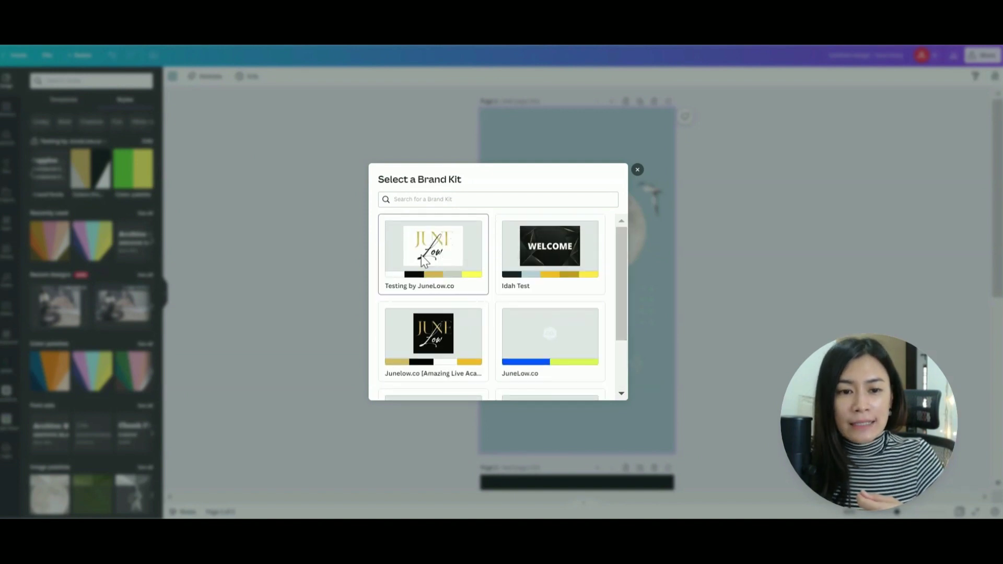
pyautogui.scroll(-2, 537, 324)
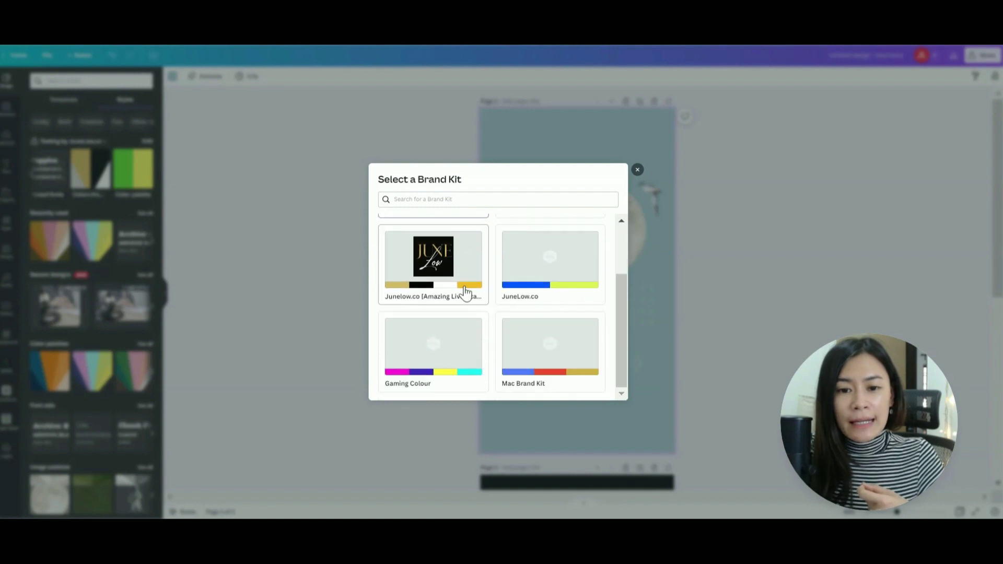
pyautogui.scroll(2, 463, 291)
pyautogui.click(137, 166)
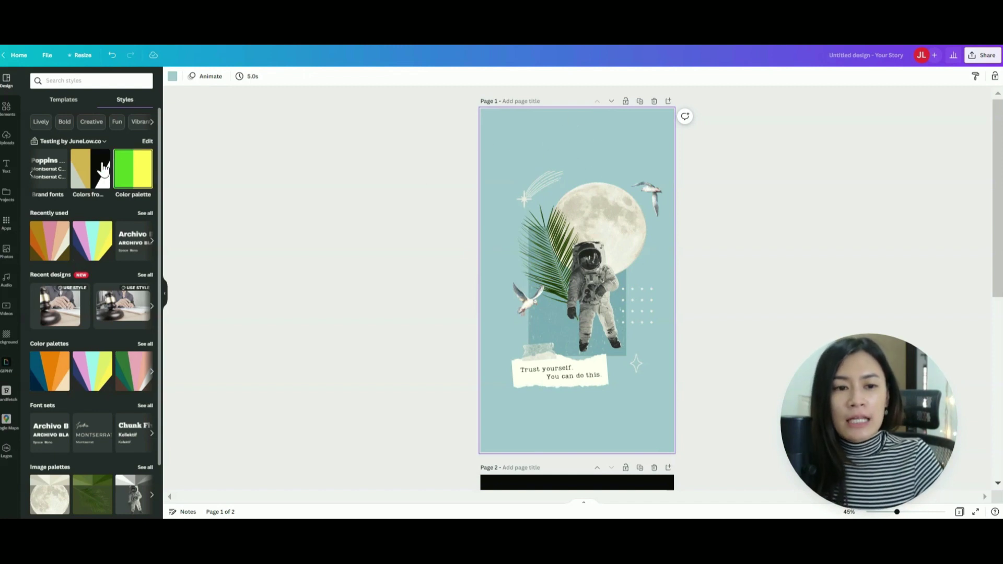
# Step: Apply the logo colours palette to page 1 and the yellow-green Color palette to page 2
pyautogui.click(86, 174)
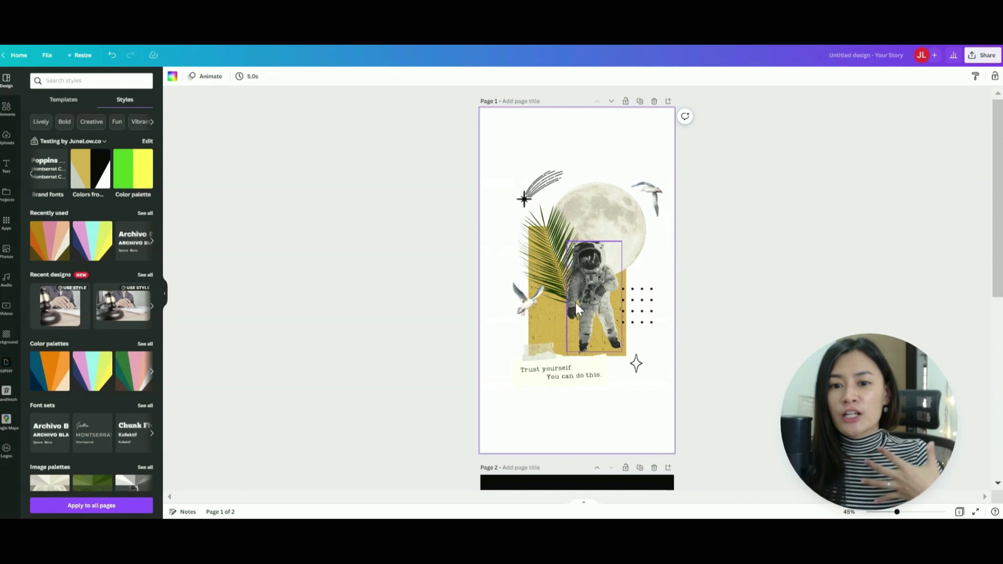
pyautogui.scroll(-6, 672, 321)
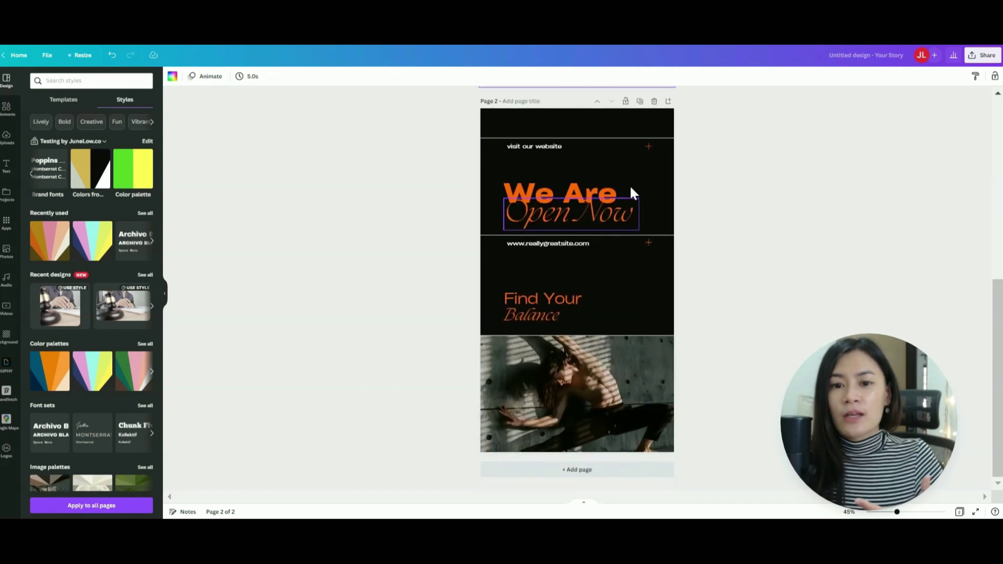
pyautogui.click(618, 124)
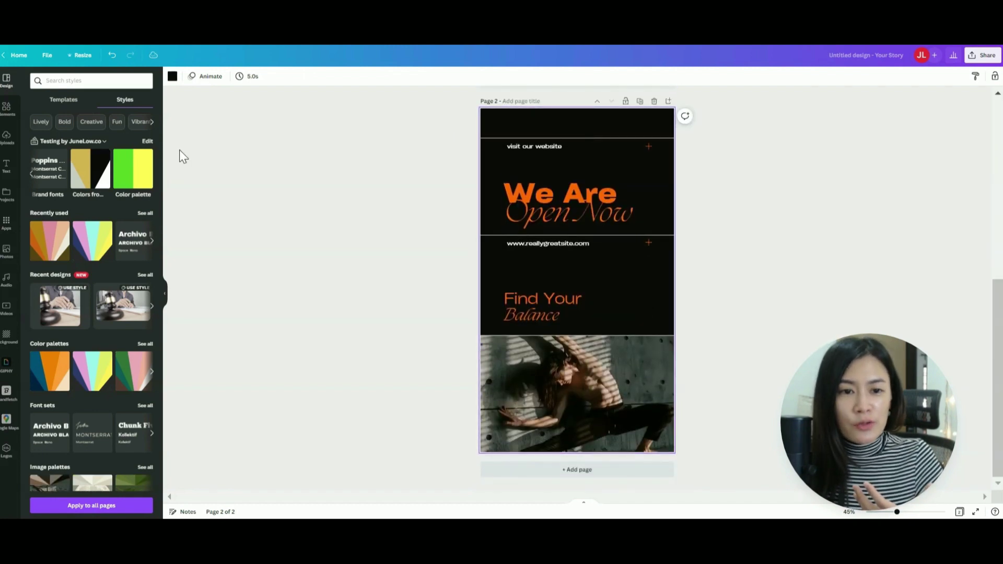
pyautogui.click(132, 169)
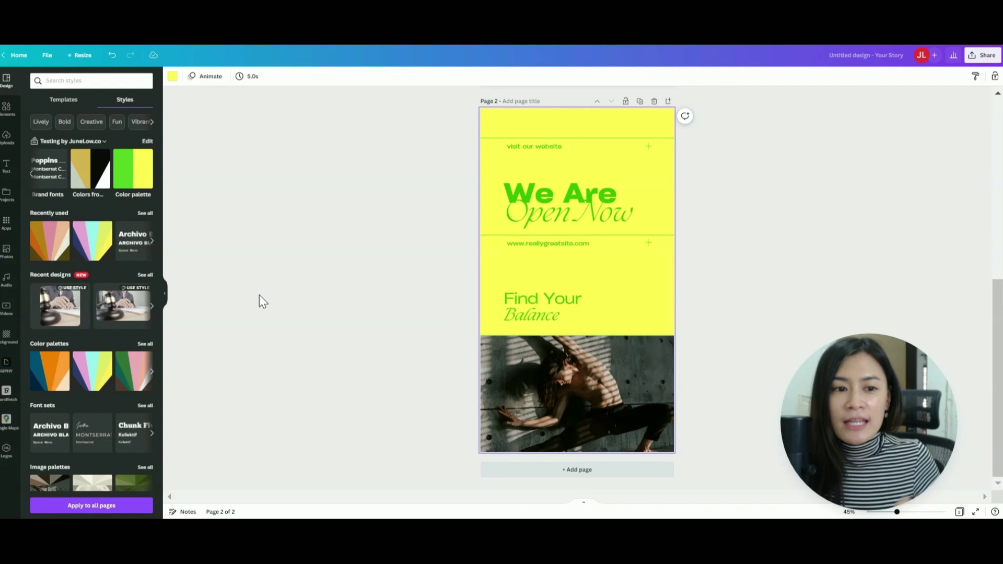
pyautogui.hscroll(-1, 38, 186)
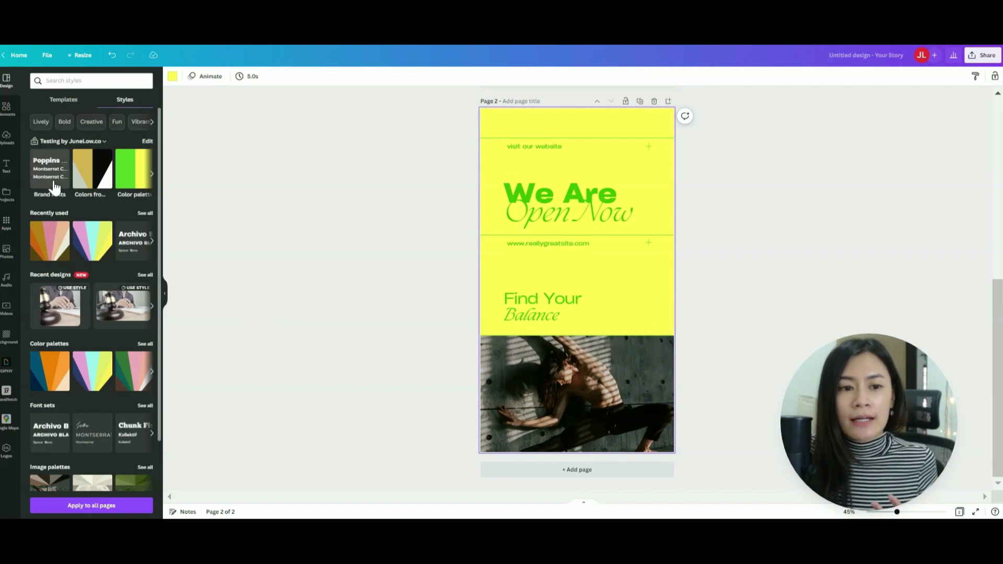
# Step: Apply the brand fonts to page 2's 'We Are Open Now' and 'Find Your Balance' text, undoing once and reapplying
pyautogui.click(48, 176)
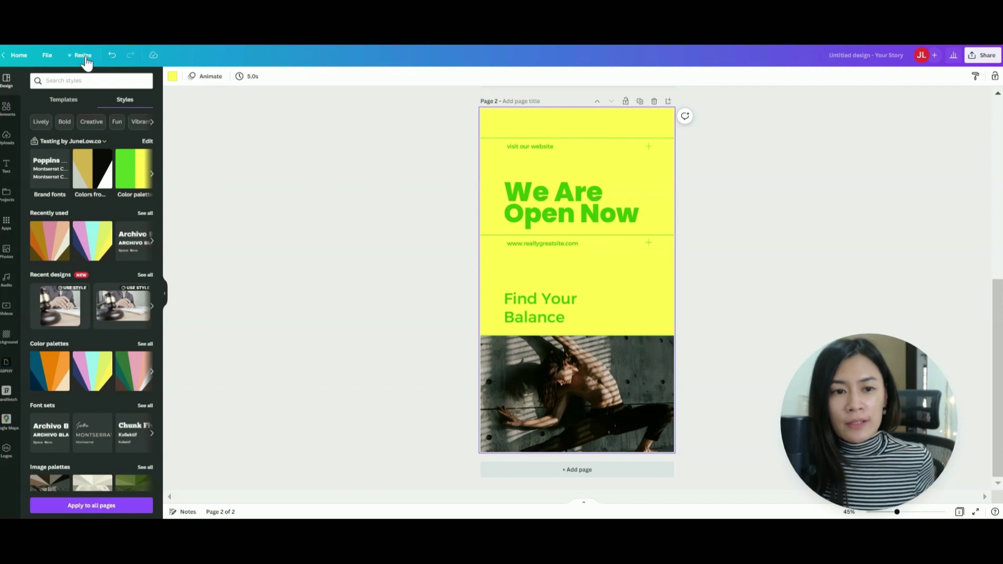
pyautogui.click(112, 55)
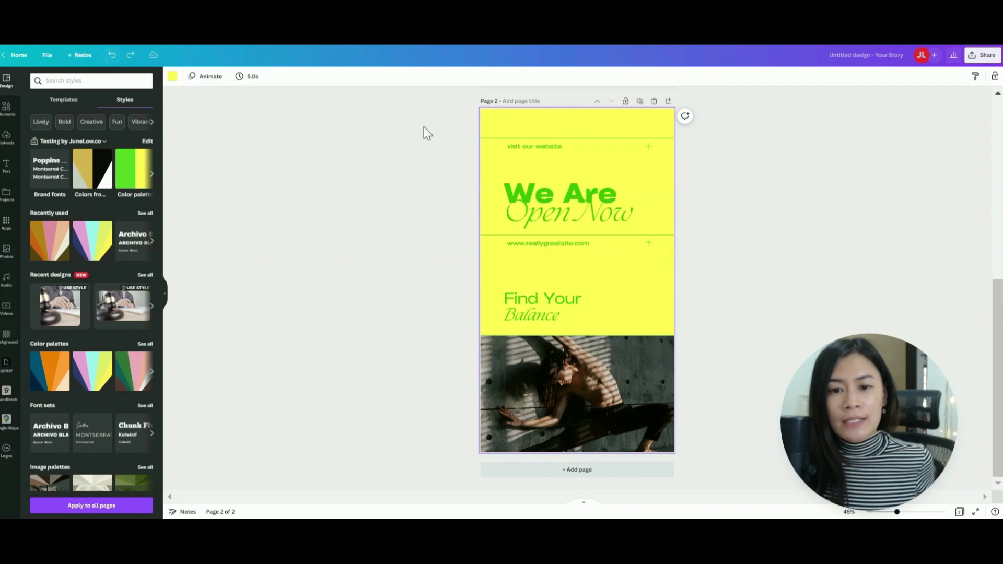
pyautogui.click(43, 176)
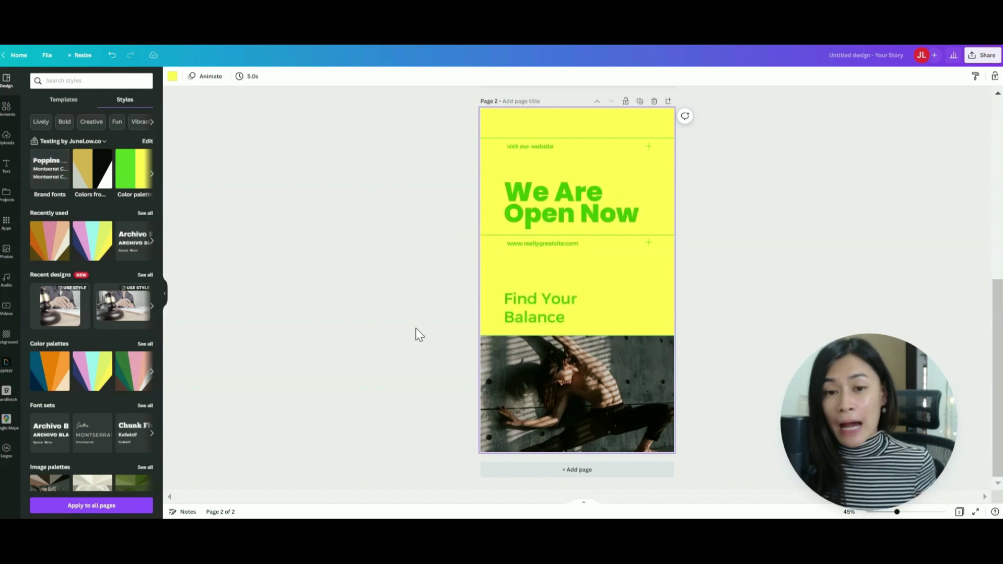